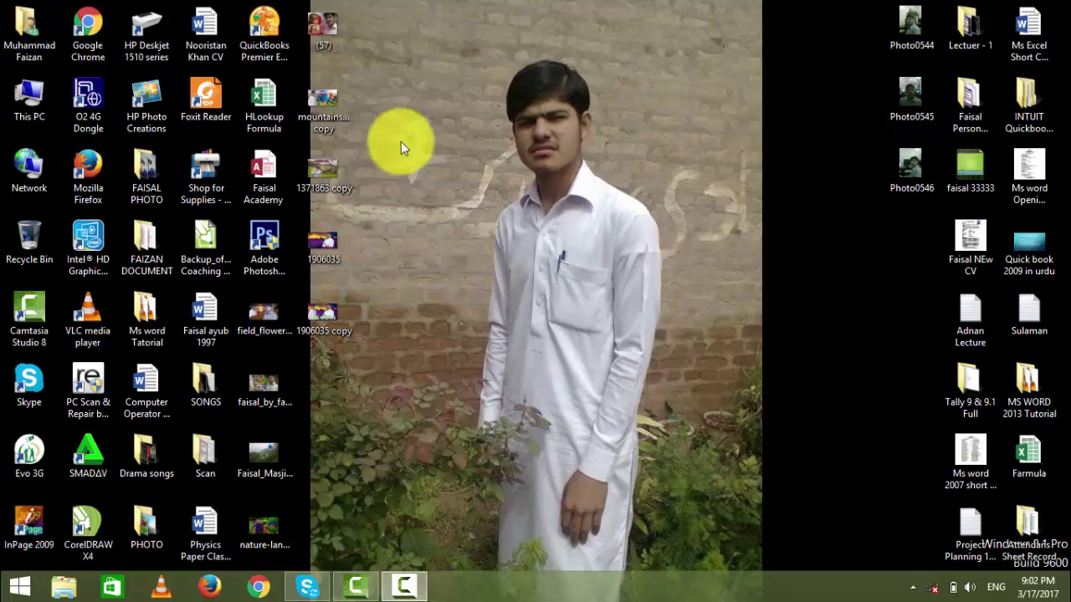
Refresh the desktop, then launch Word via Run (winword) and create a blank document.
right_click(413, 153)
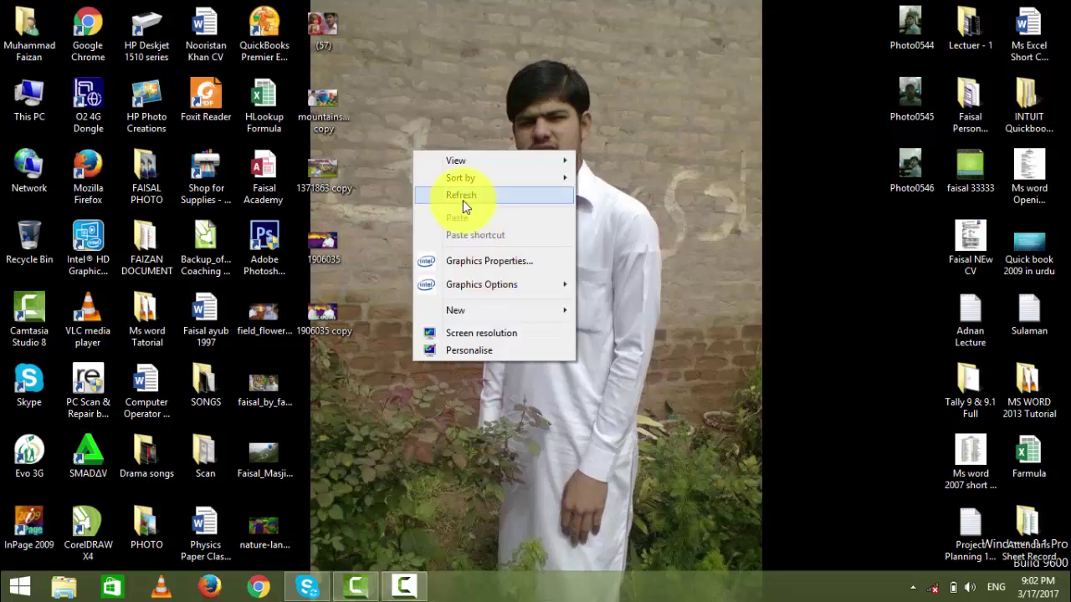
click(461, 196)
key(super+r)
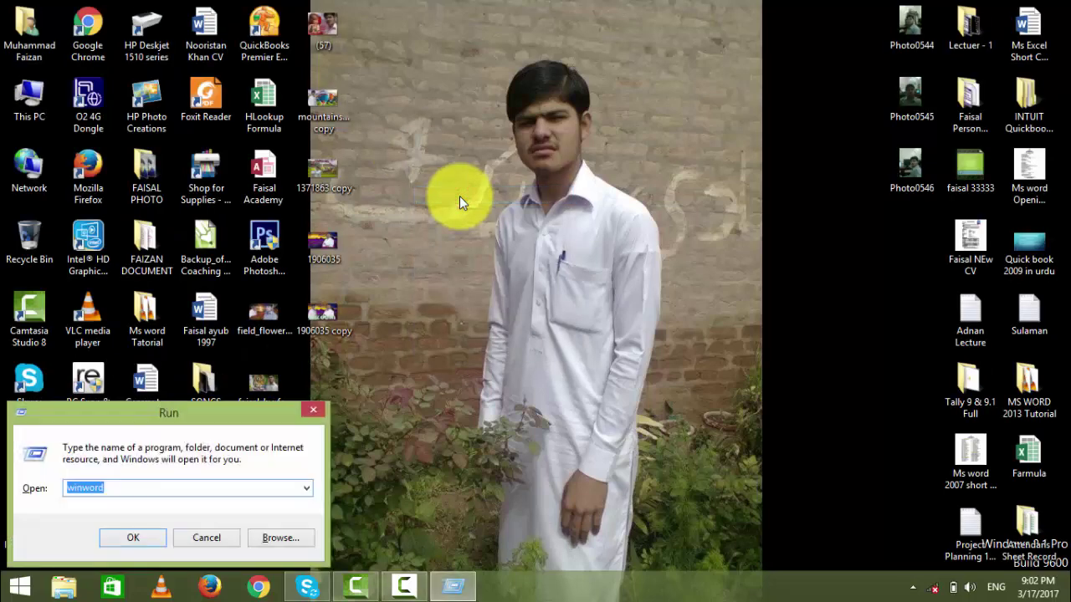
key(Return)
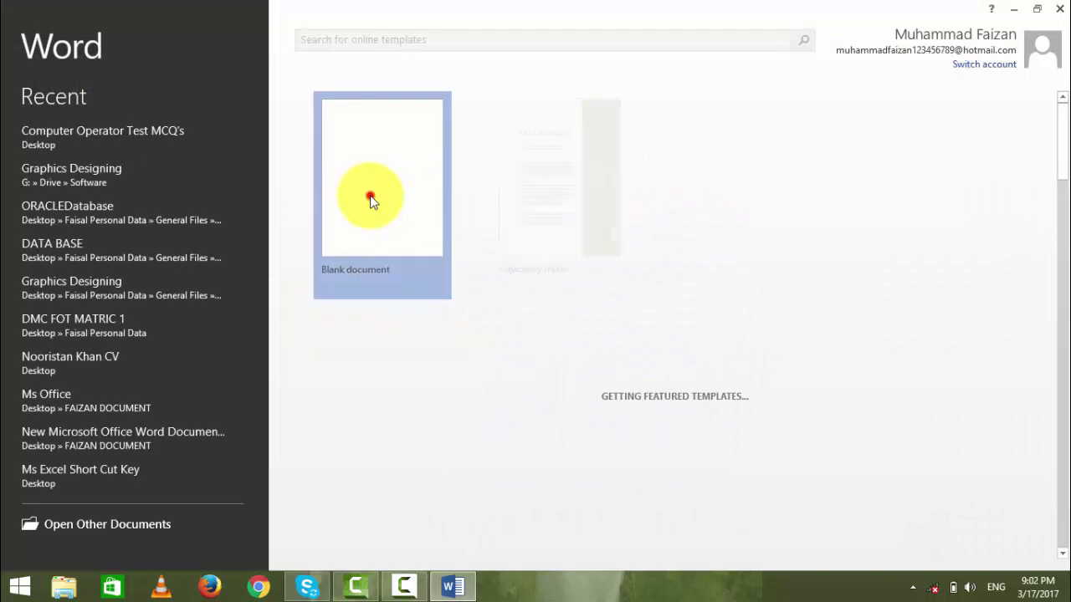
click(371, 197)
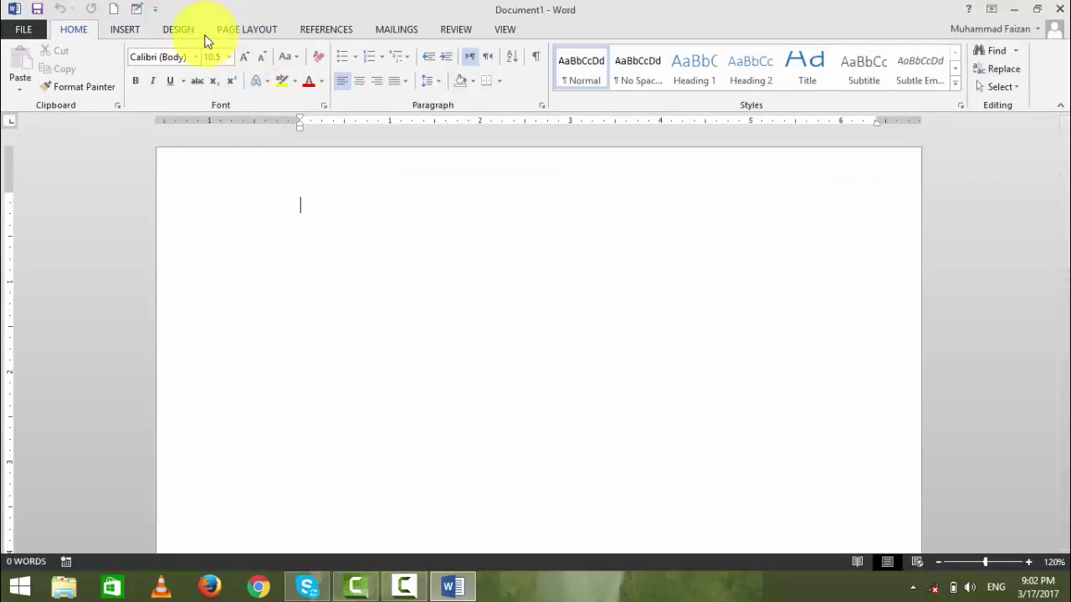
With the Insert tab showing, drag the ruler's left indent marker toward the page edge.
click(126, 30)
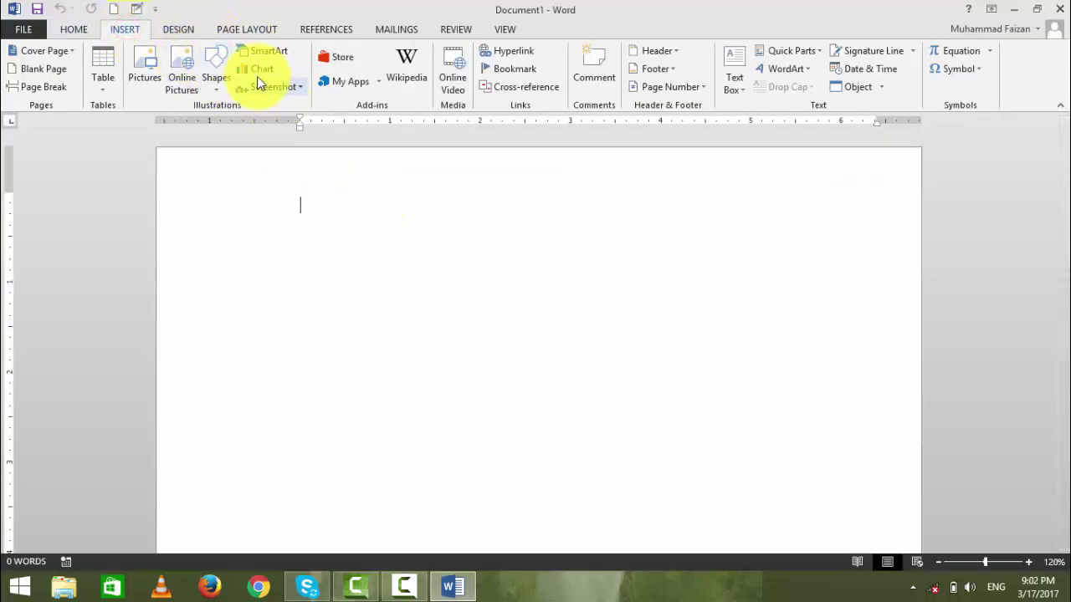
mouse_move(322, 242)
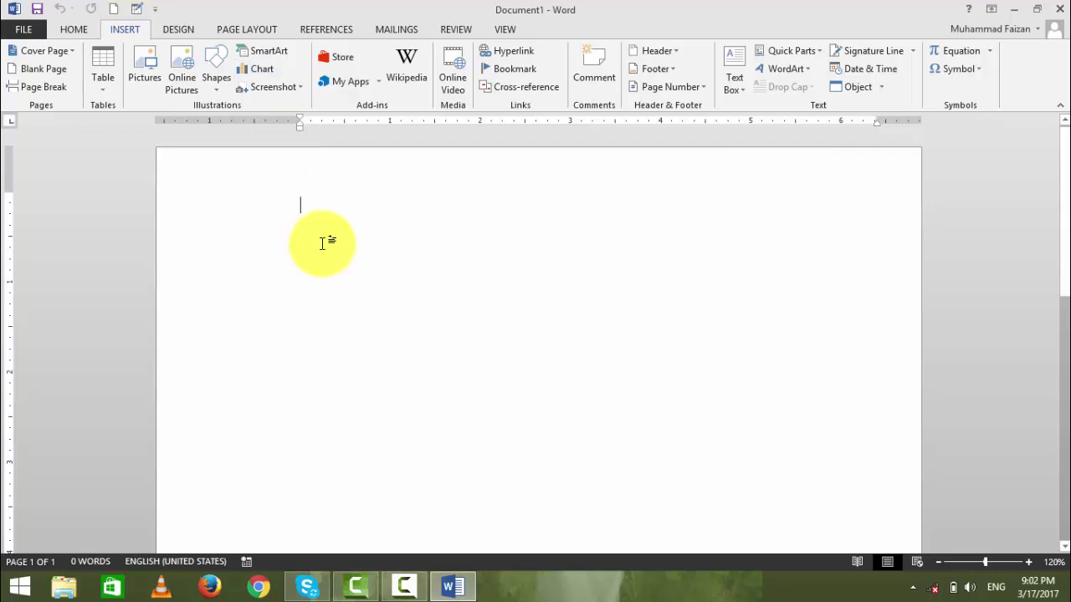
ctrl+scroll(322, 243, up, 1)
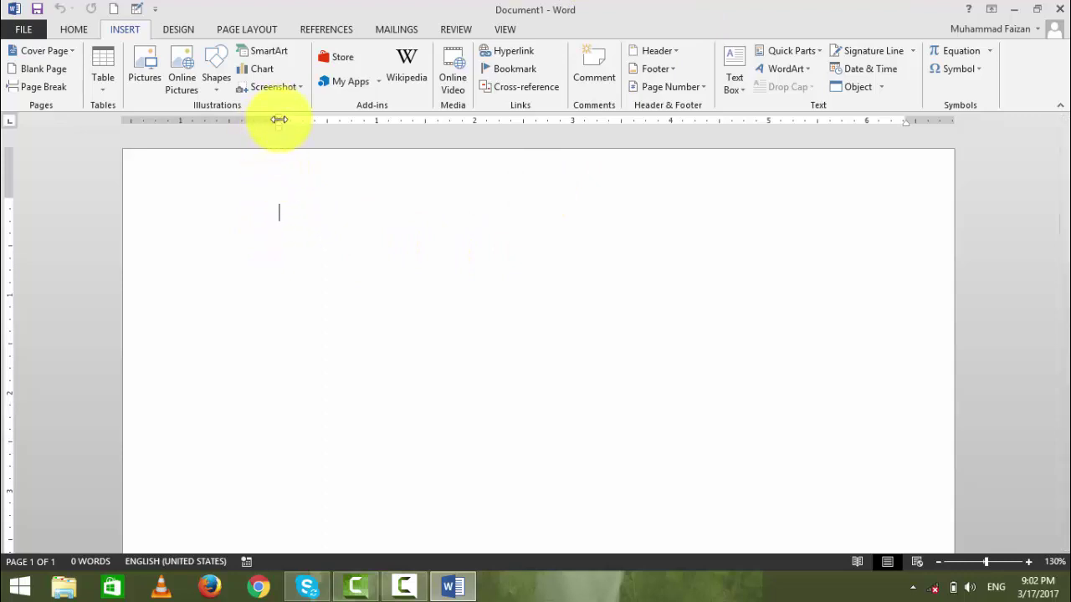
drag(280, 122, 275, 118)
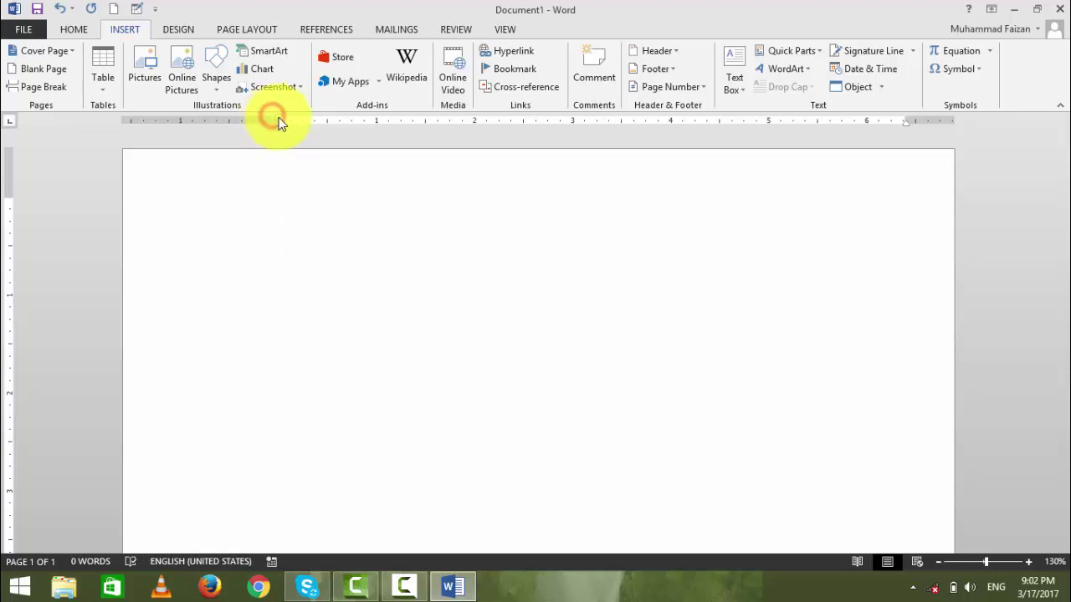
drag(278, 121, 232, 120)
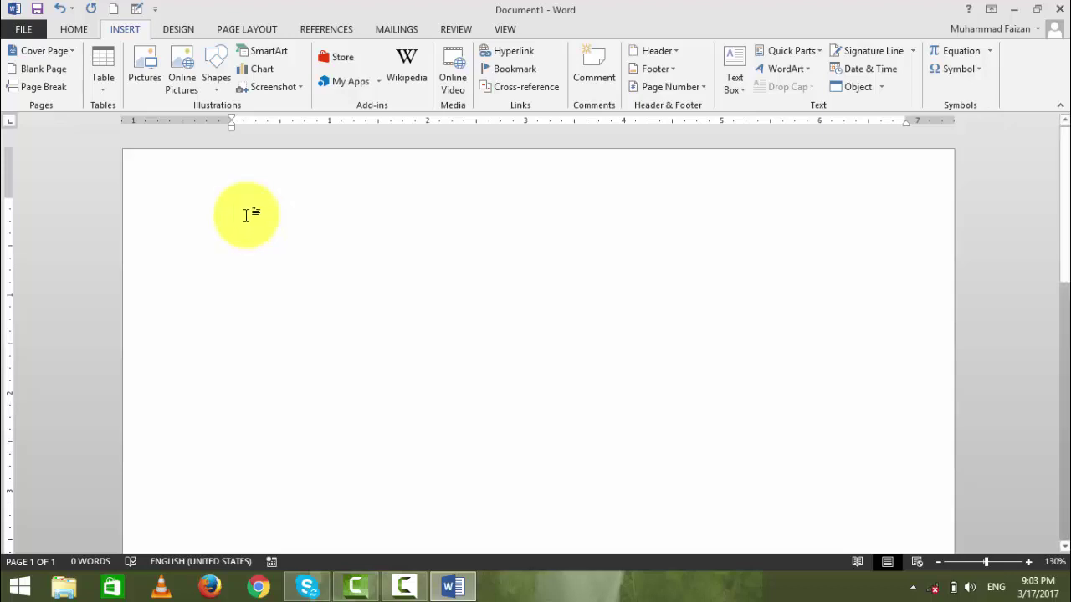
Preview the Line, Pie, Bar, Area, Scatter, Stock and Surface types, then insert a Clustered Column chart.
click(247, 71)
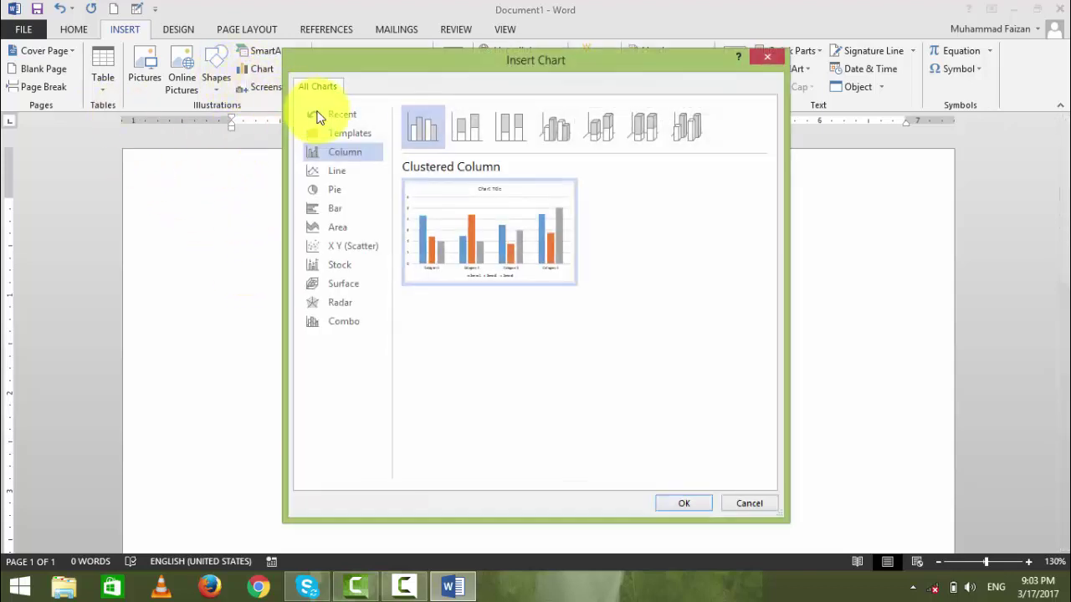
click(336, 173)
click(335, 190)
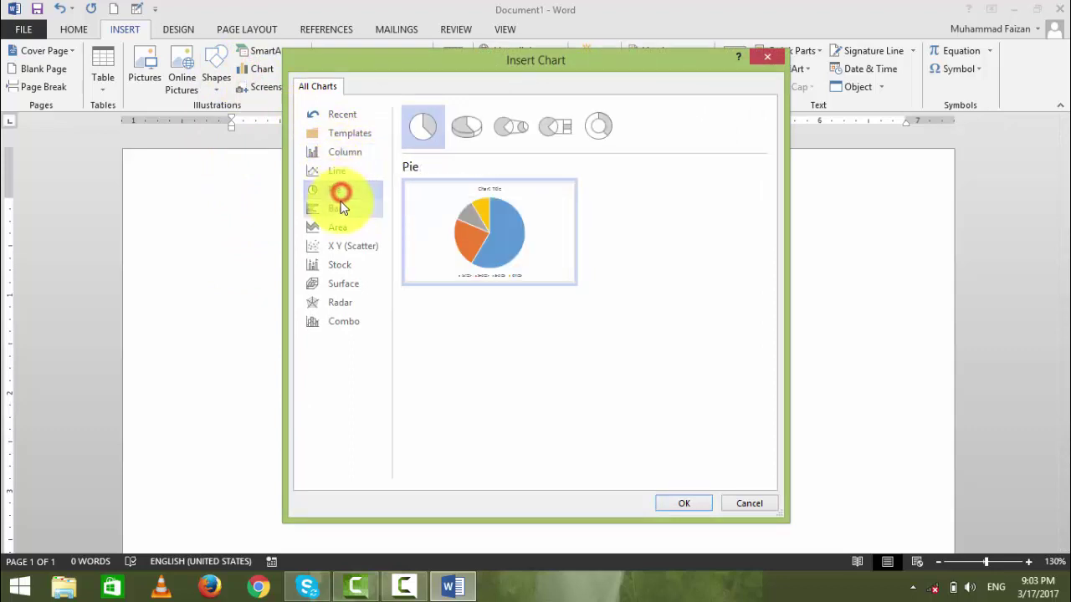
click(335, 208)
click(344, 229)
click(347, 244)
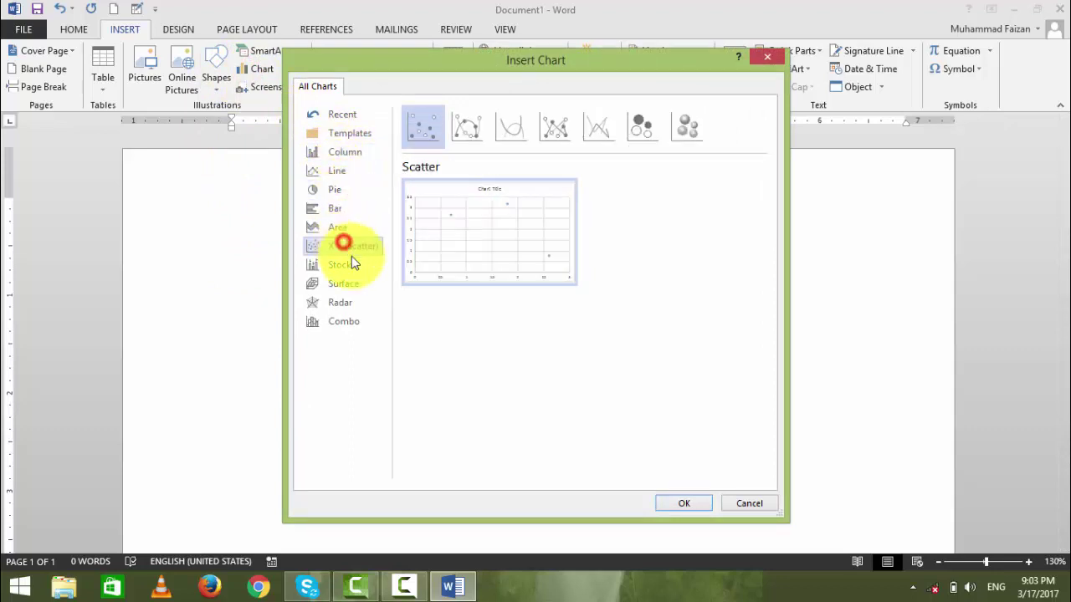
click(346, 268)
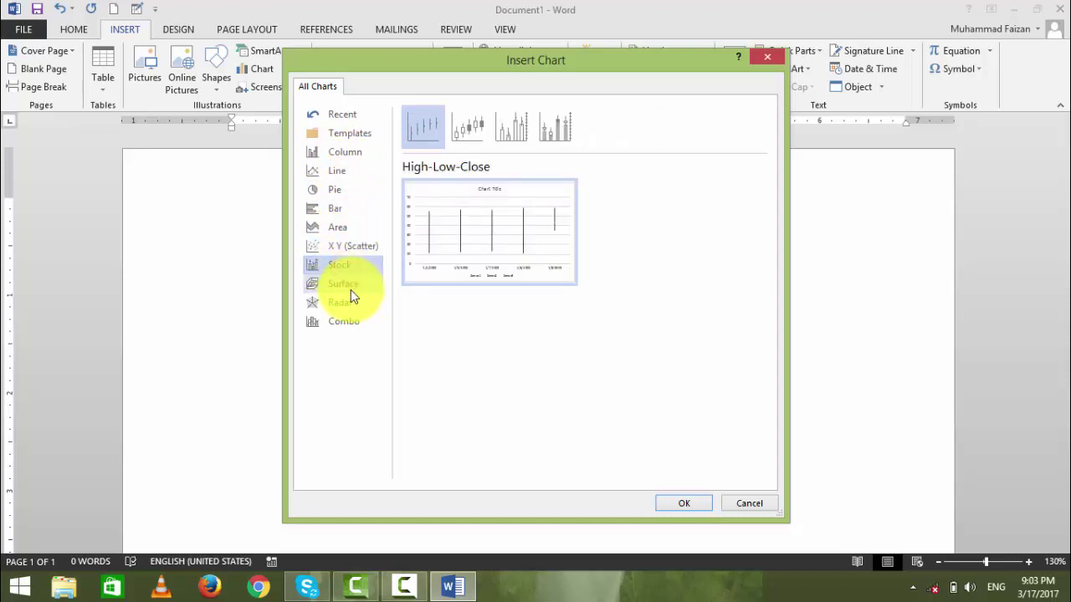
click(344, 285)
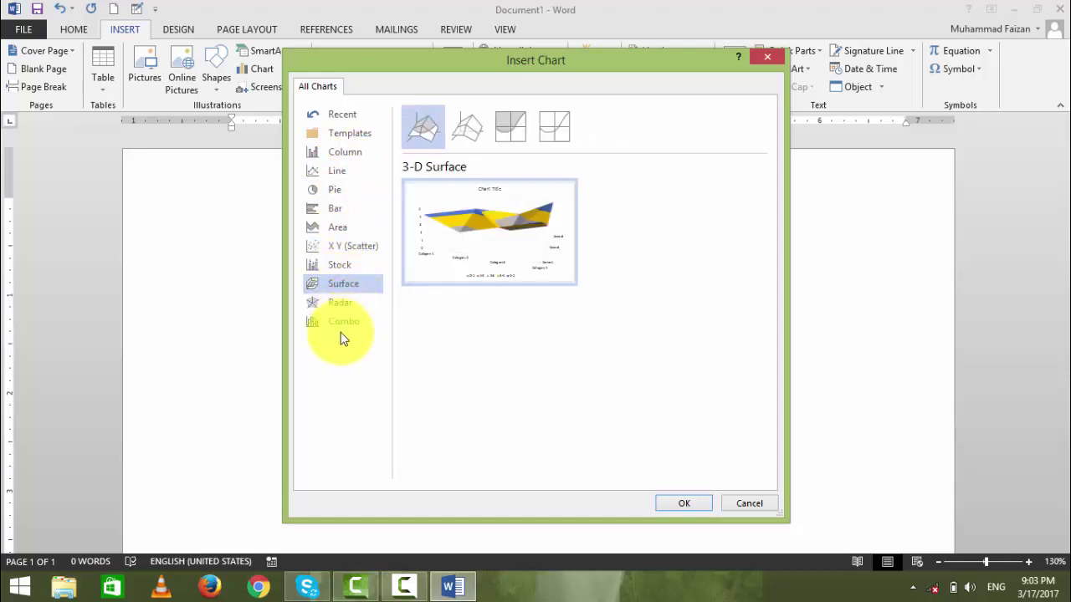
click(343, 154)
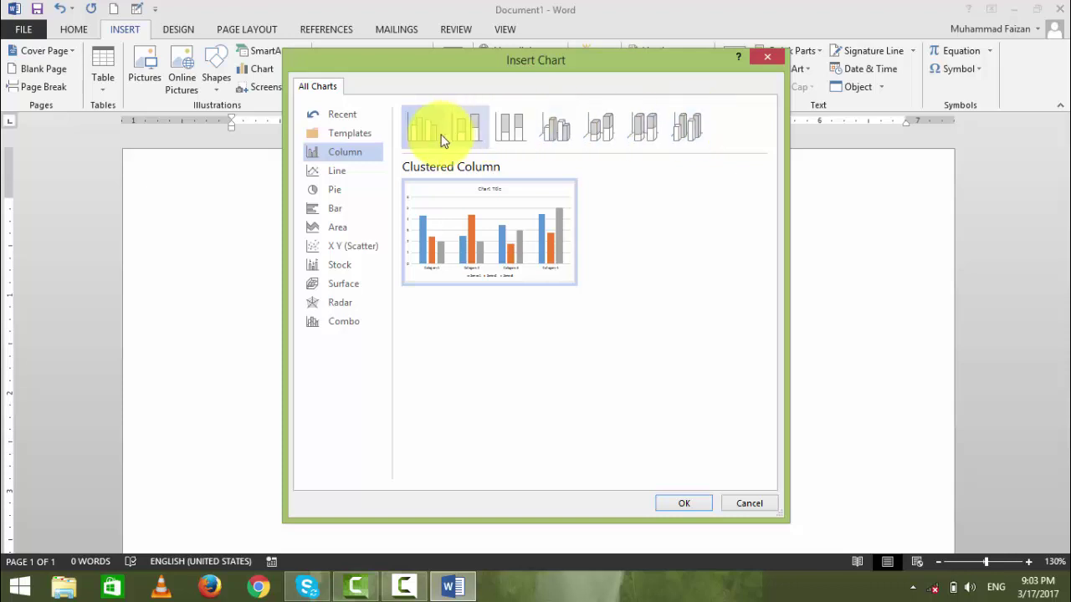
click(683, 506)
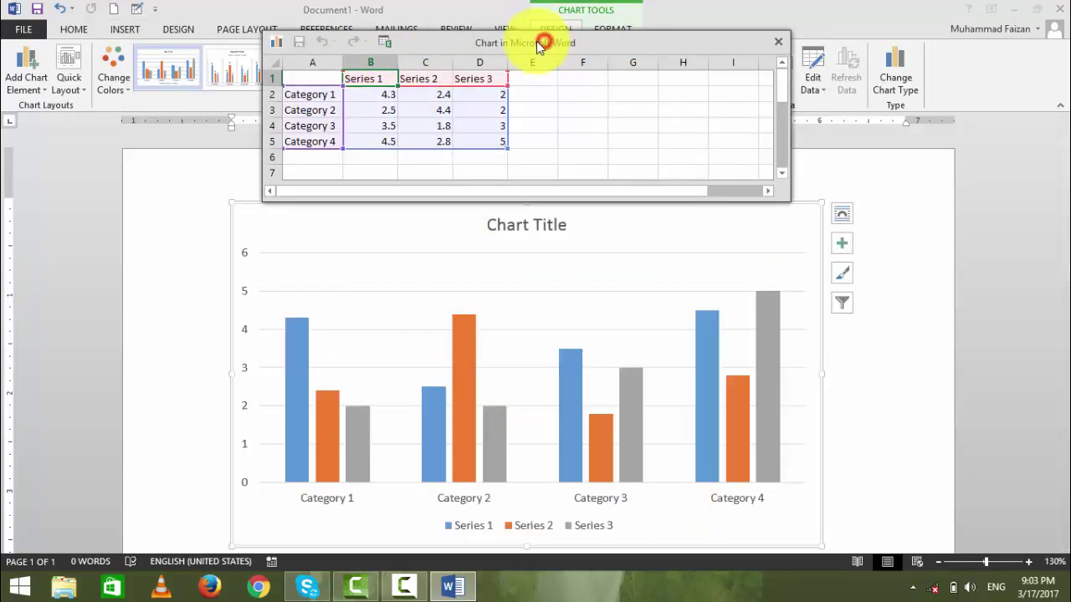
Enter 2013, 2014 and 2015 as the series headers in cells B1, C1 and D1.
drag(541, 42, 516, 36)
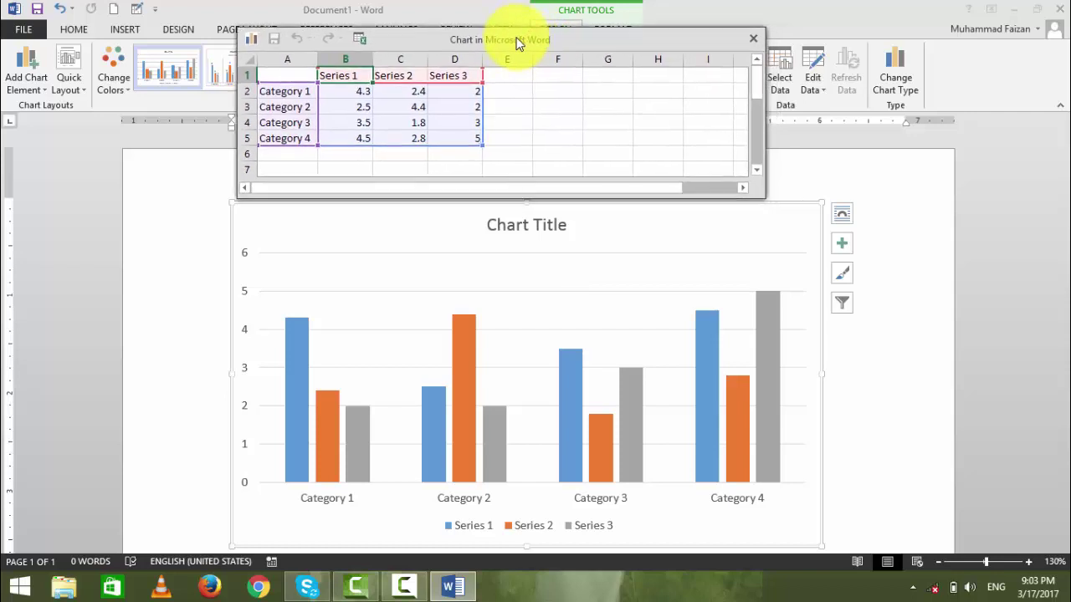
click(338, 75)
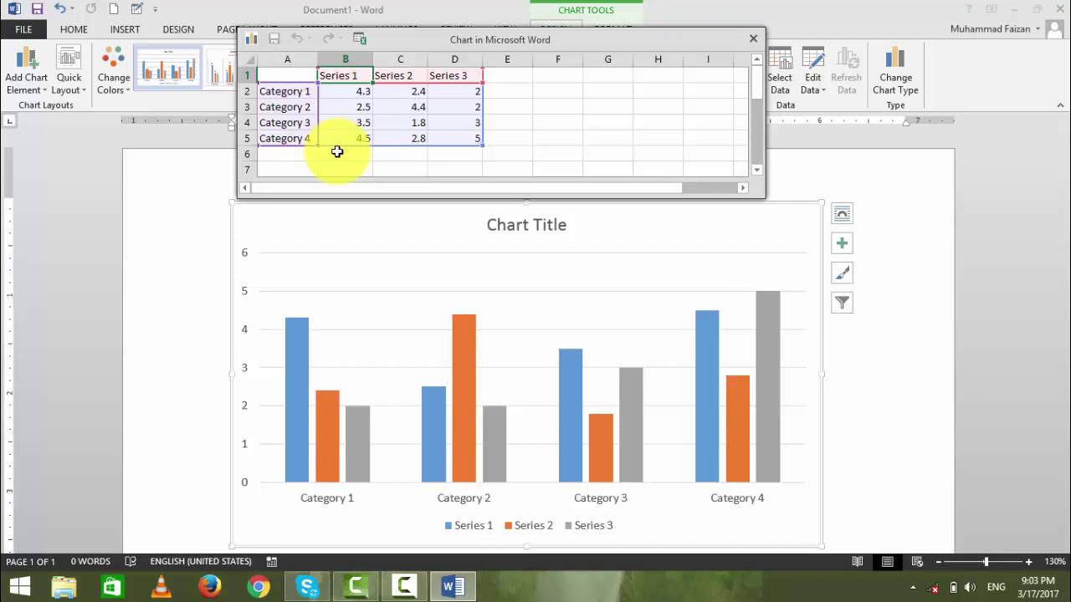
text(2013)
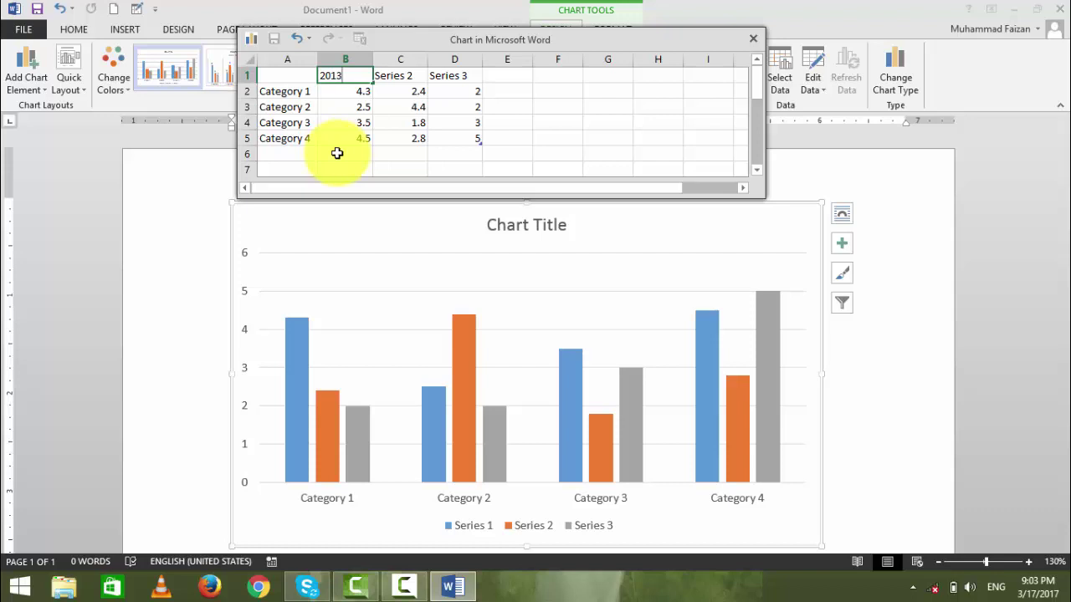
key(Tab)
text(20)
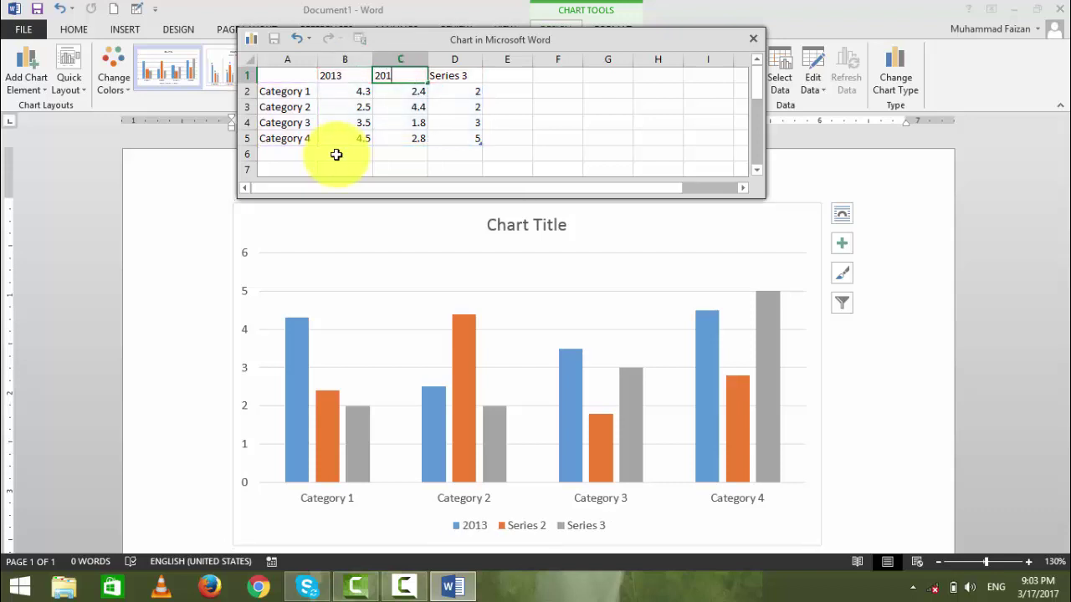
key(Tab)
text(2)
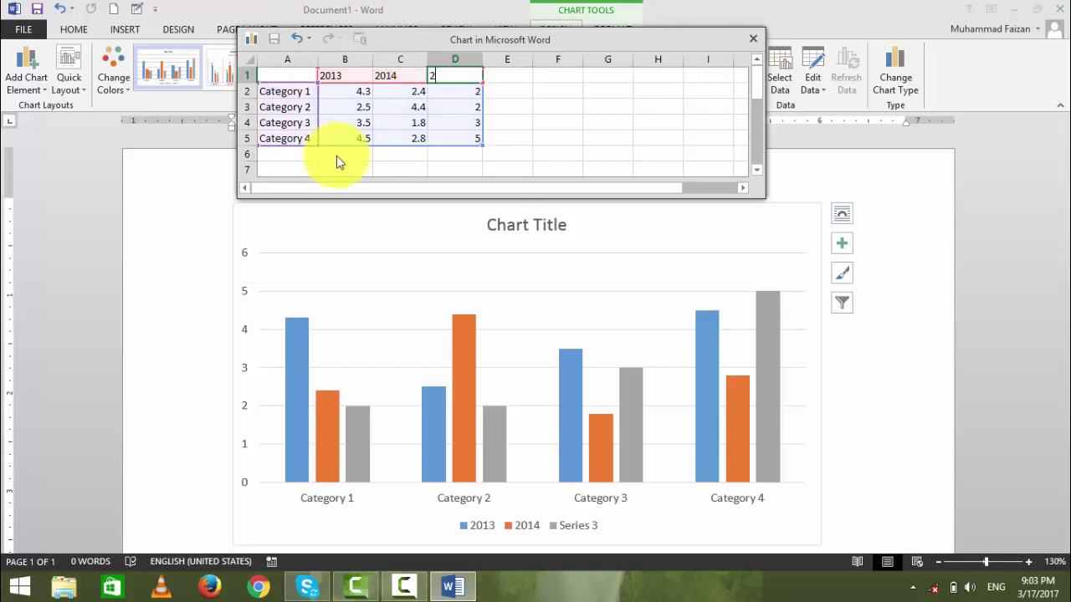
text(015)
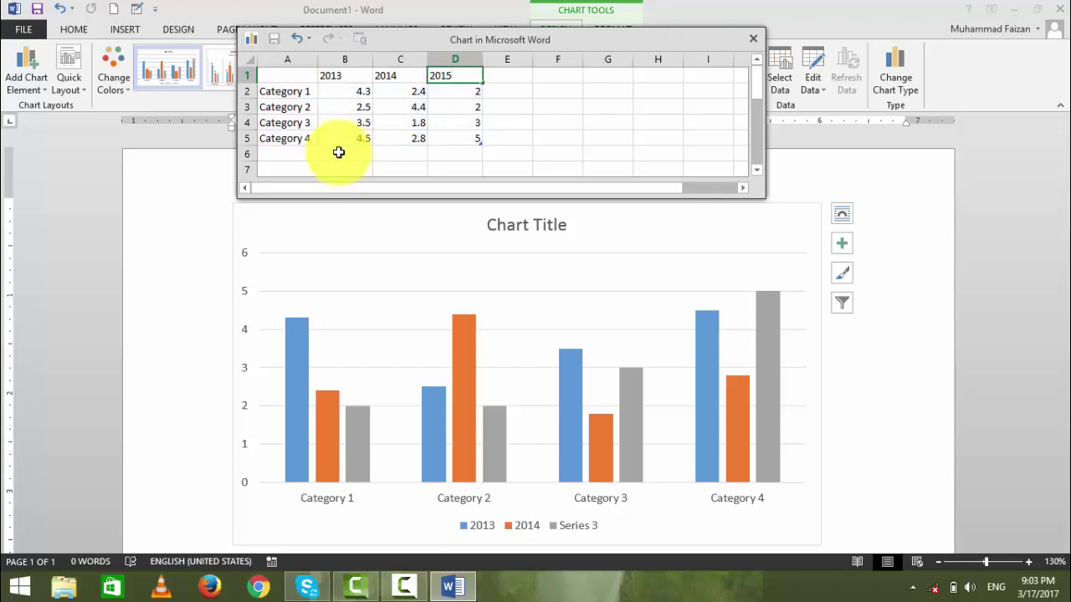
Commit the 2015 header and rename the categories Pakistan, India, America and Dubia.
click(447, 123)
click(400, 107)
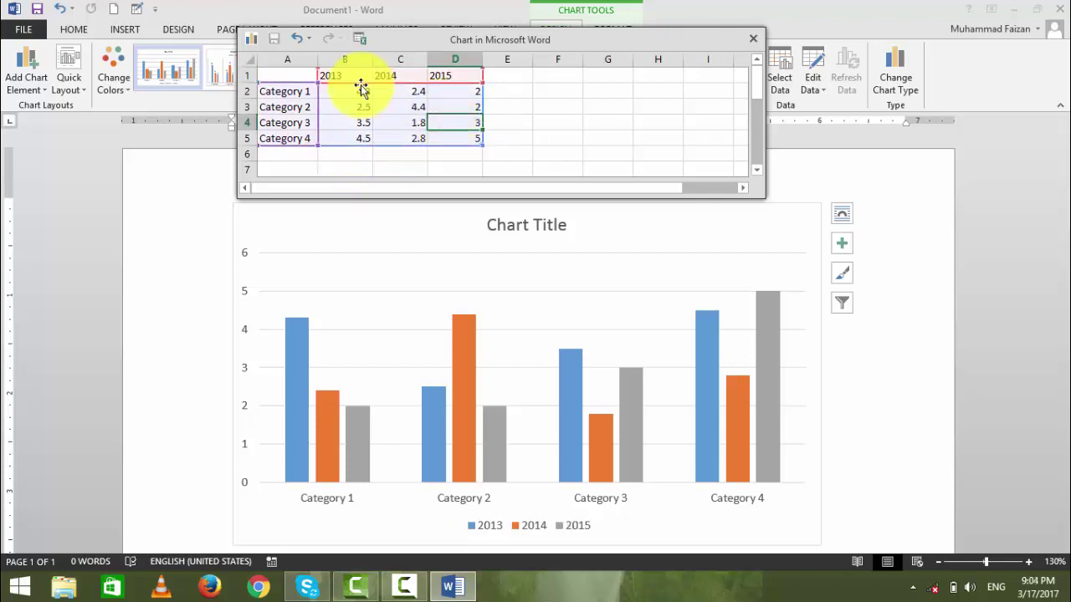
click(297, 92)
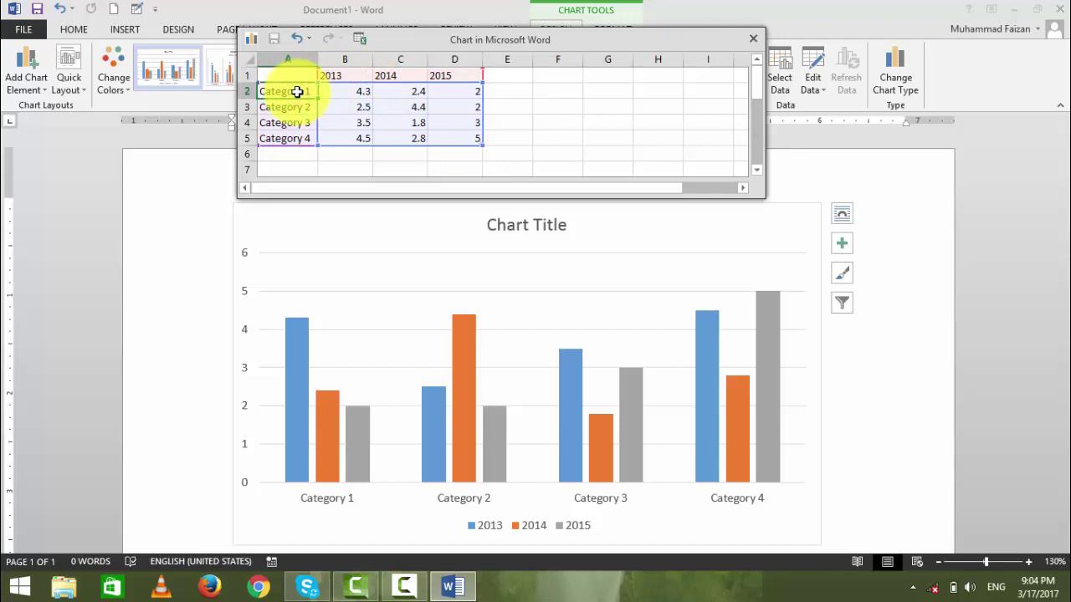
text(Pakistan)
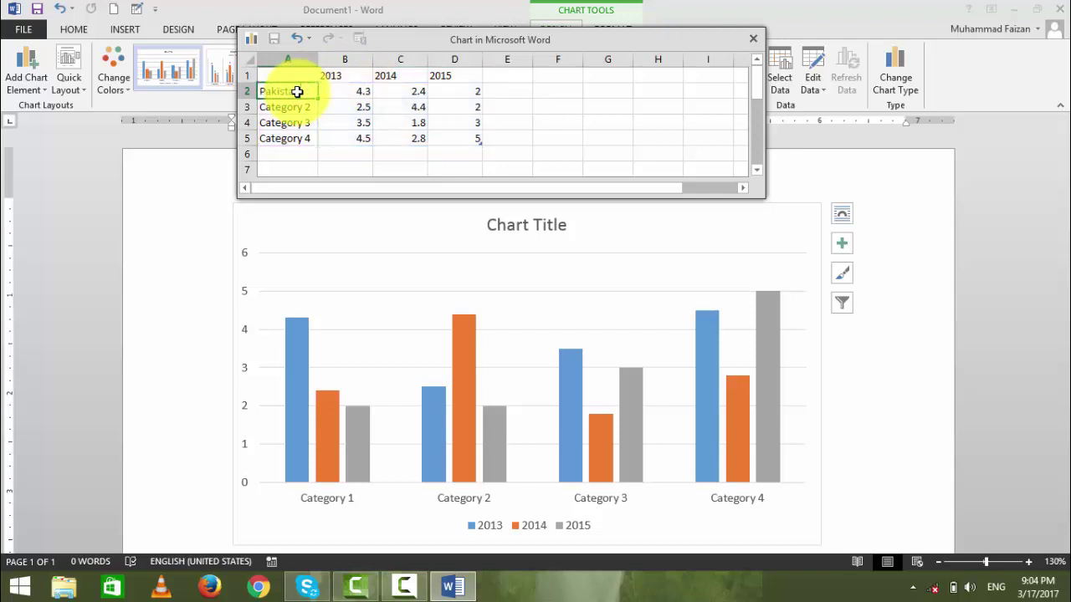
key(Return)
text(INd)
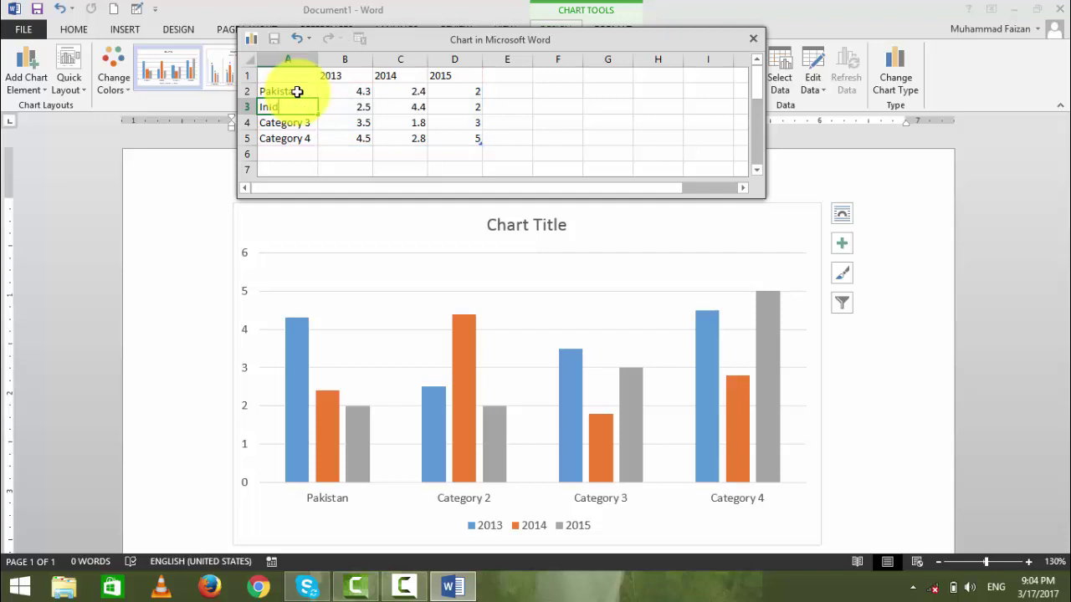
text(dia)
key(Return)
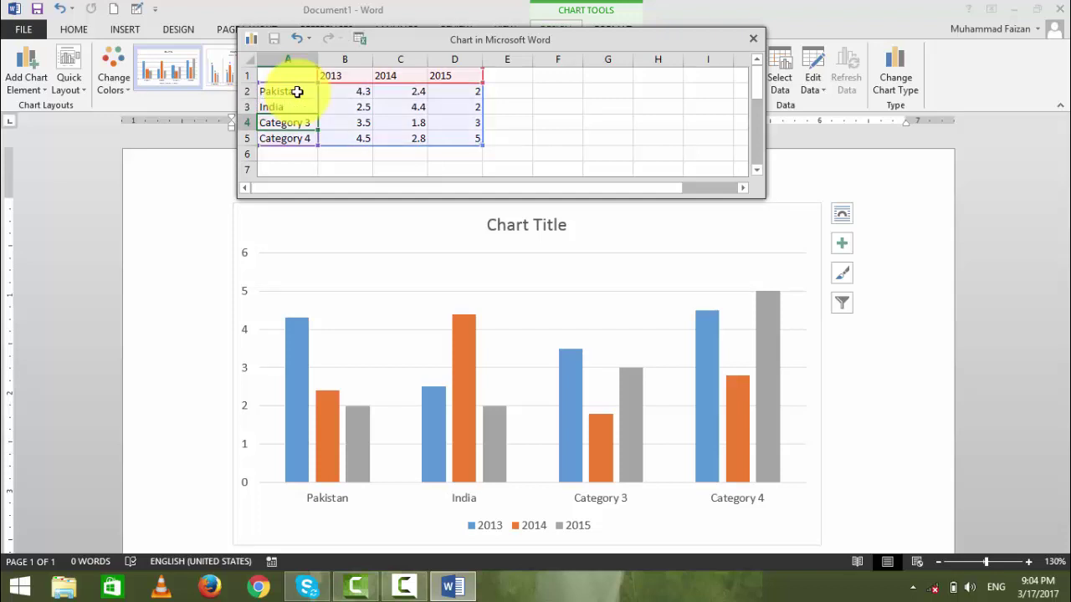
text(America)
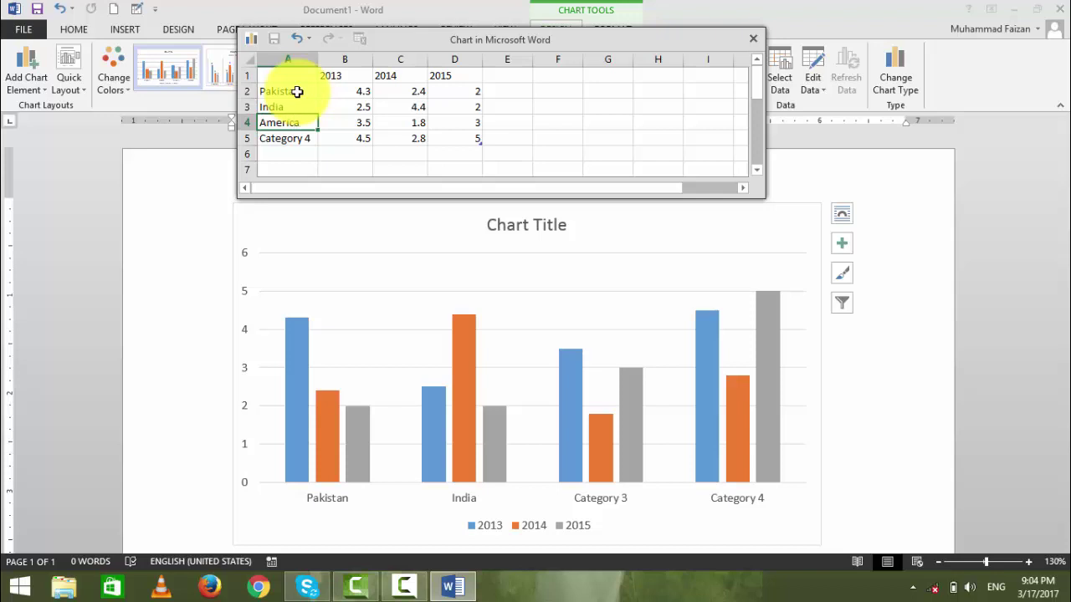
key(Return)
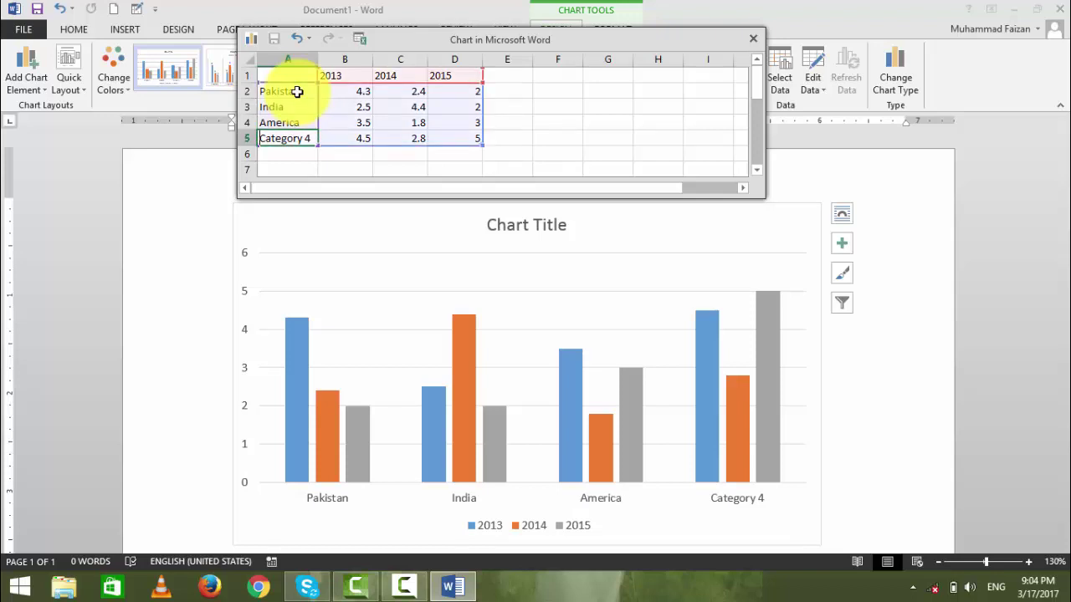
text(Dubia)
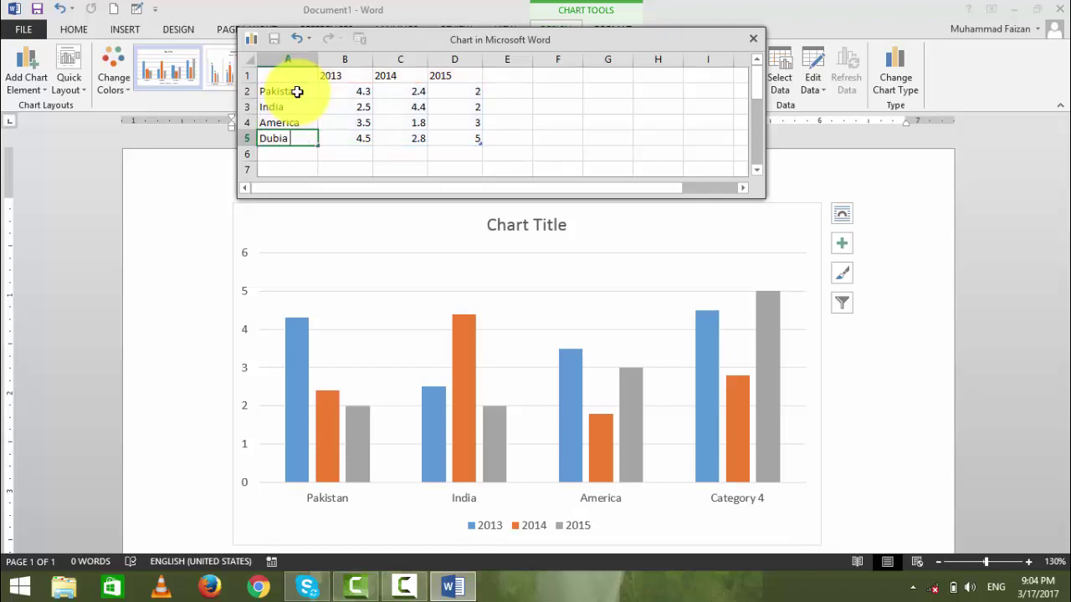
click(350, 94)
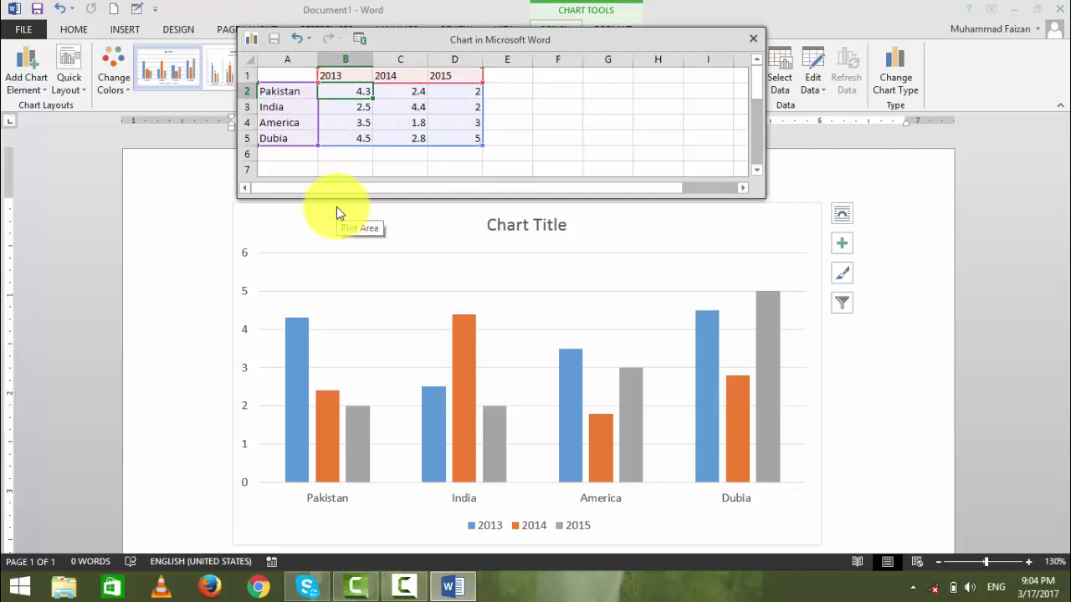
Enter Pakistan's values 45, 30 and 20 for 2013, 2014 and 2015.
text(45)
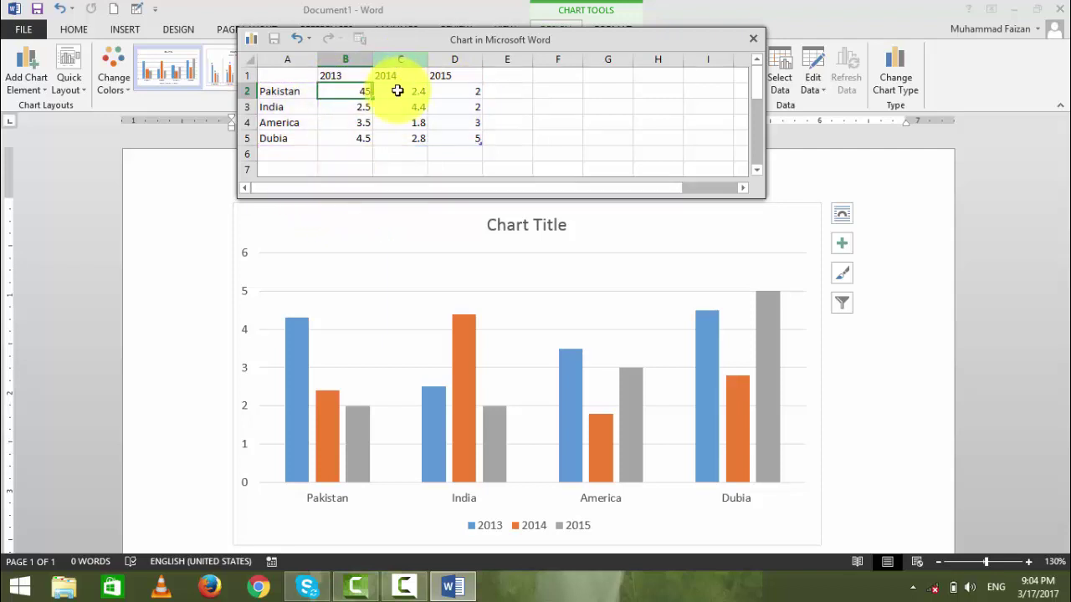
click(398, 91)
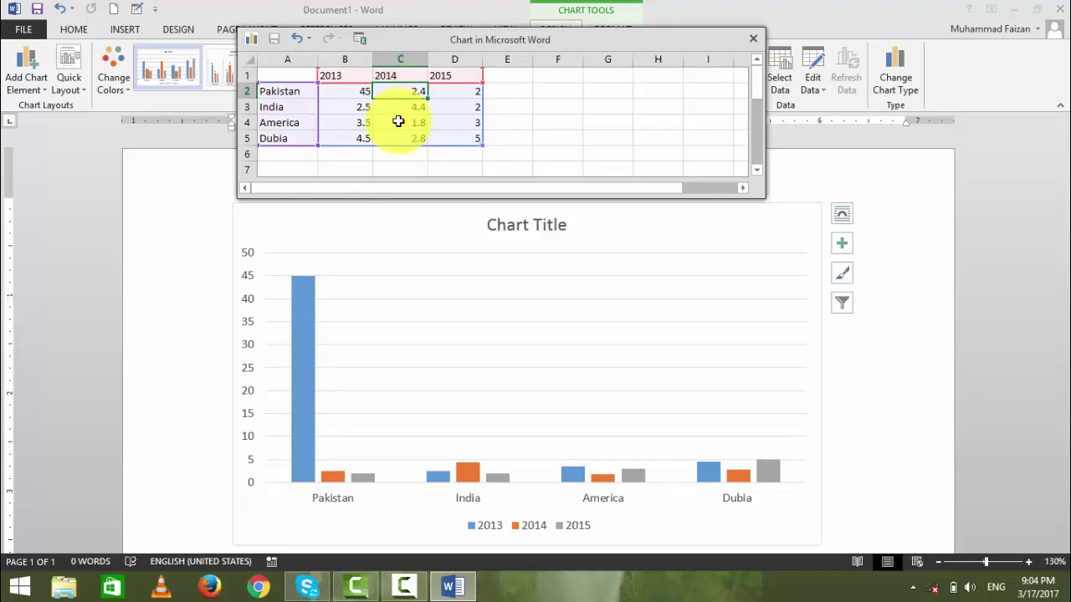
text(30)
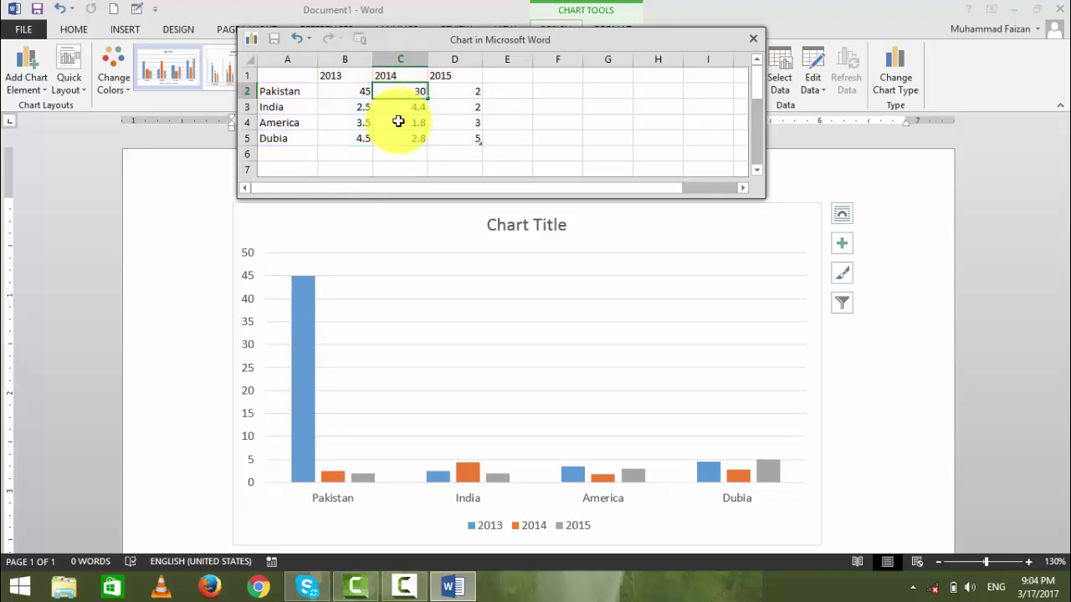
key(Tab)
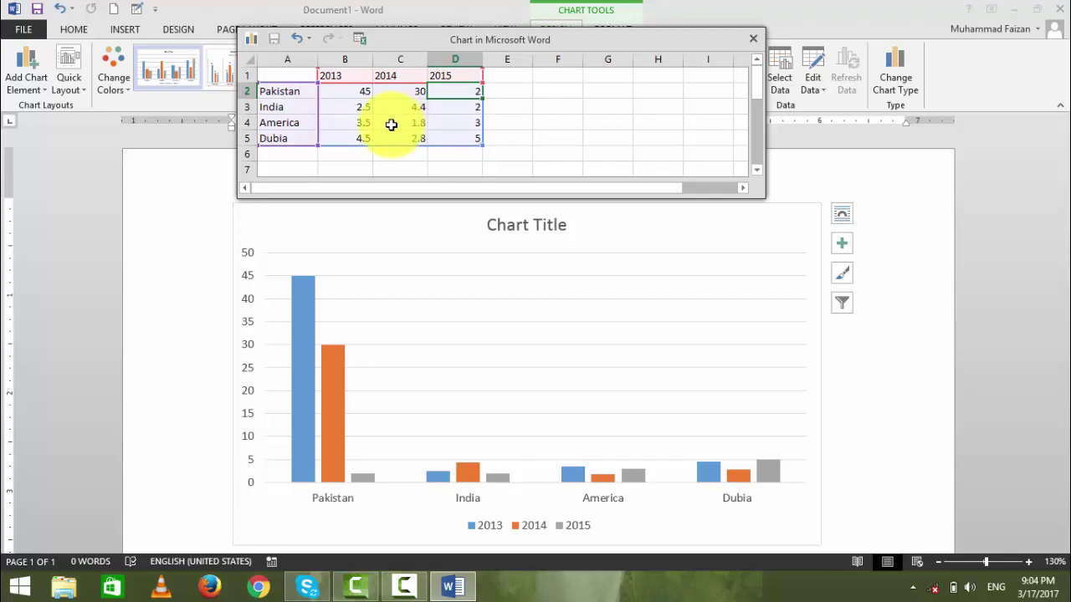
text(20)
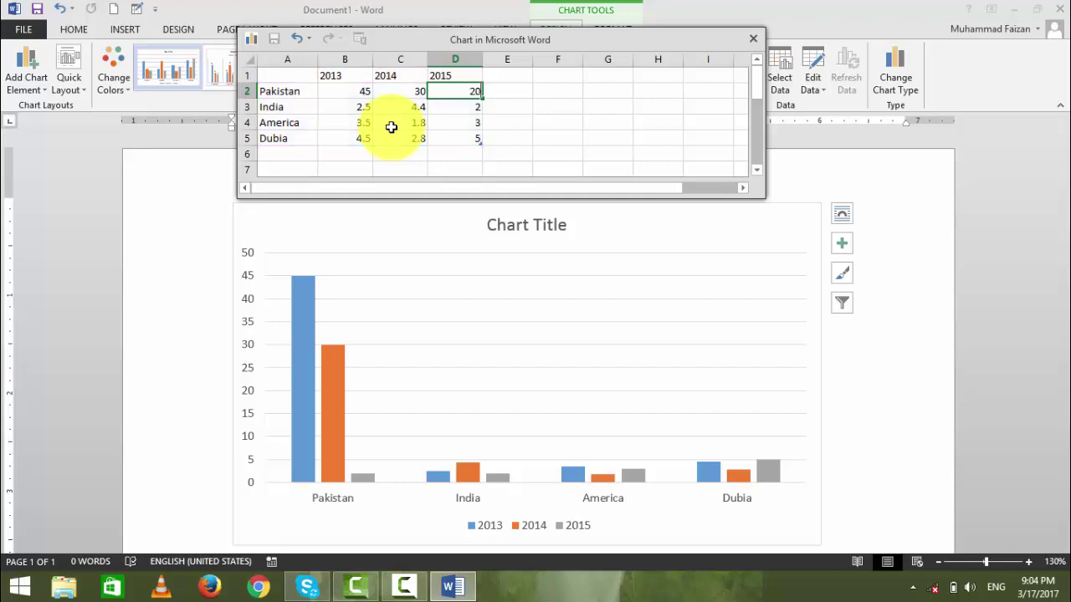
key(Return)
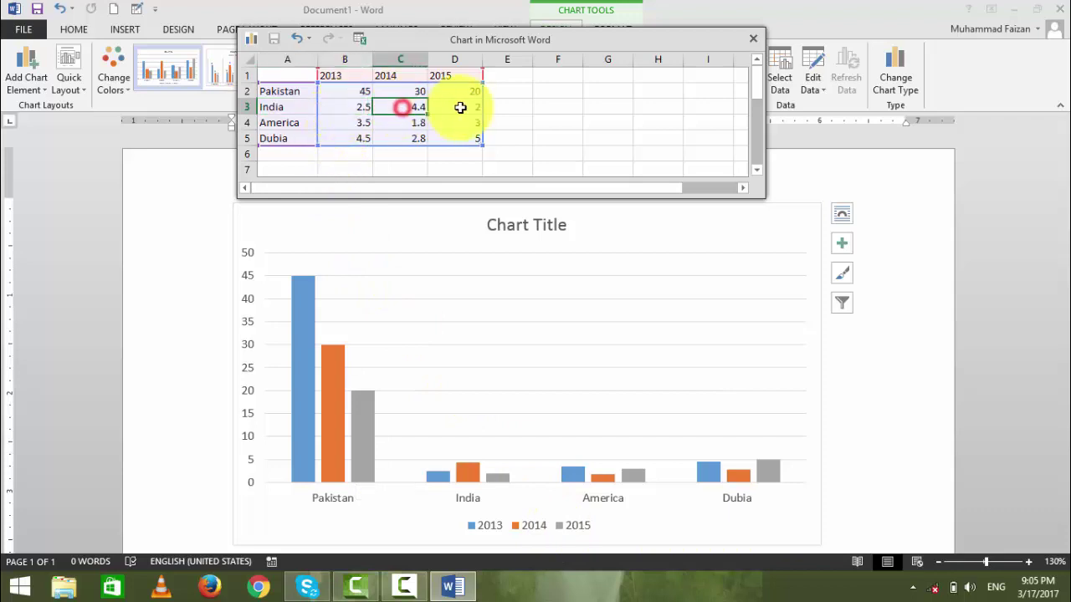
Select some of the year values in the sheet, then close the chart data window.
drag(458, 107, 488, 136)
mouse_move(411, 119)
mouse_down()
mouse_move(357, 122)
mouse_move(401, 136)
mouse_up()
click(446, 138)
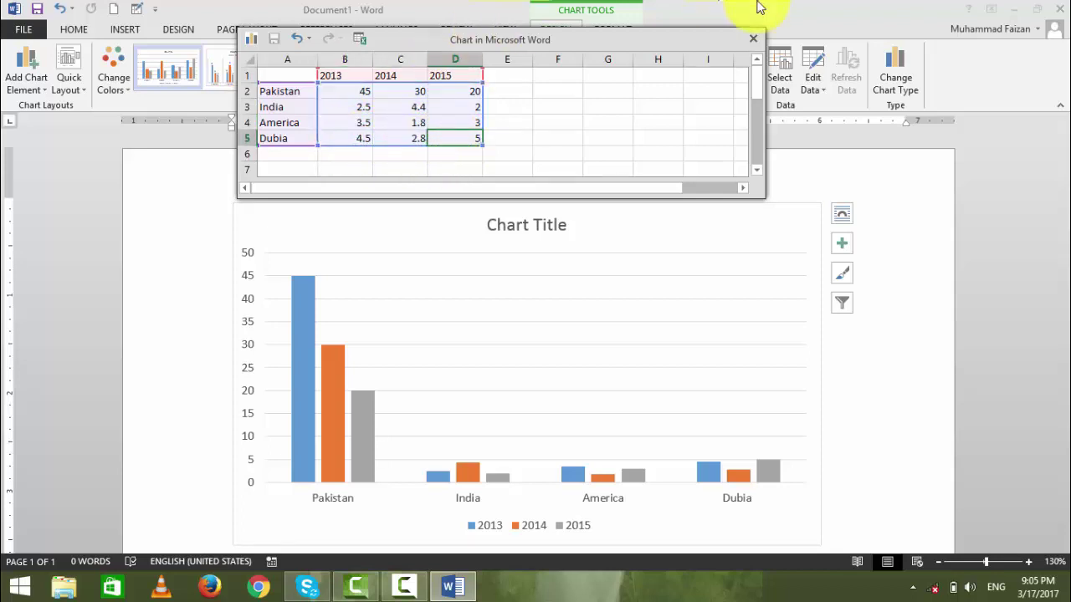
click(753, 38)
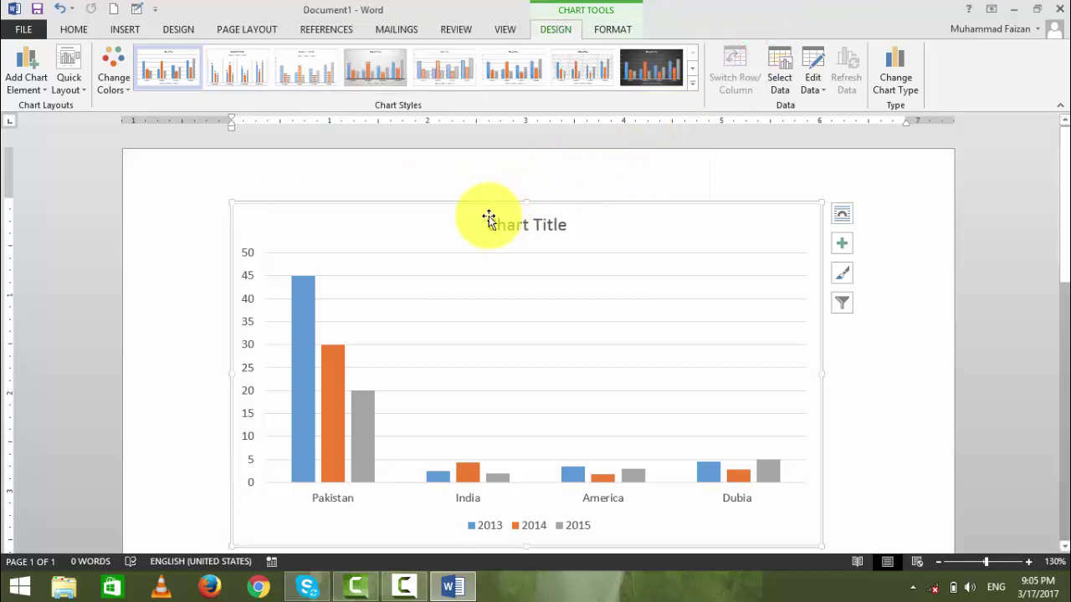
click(407, 195)
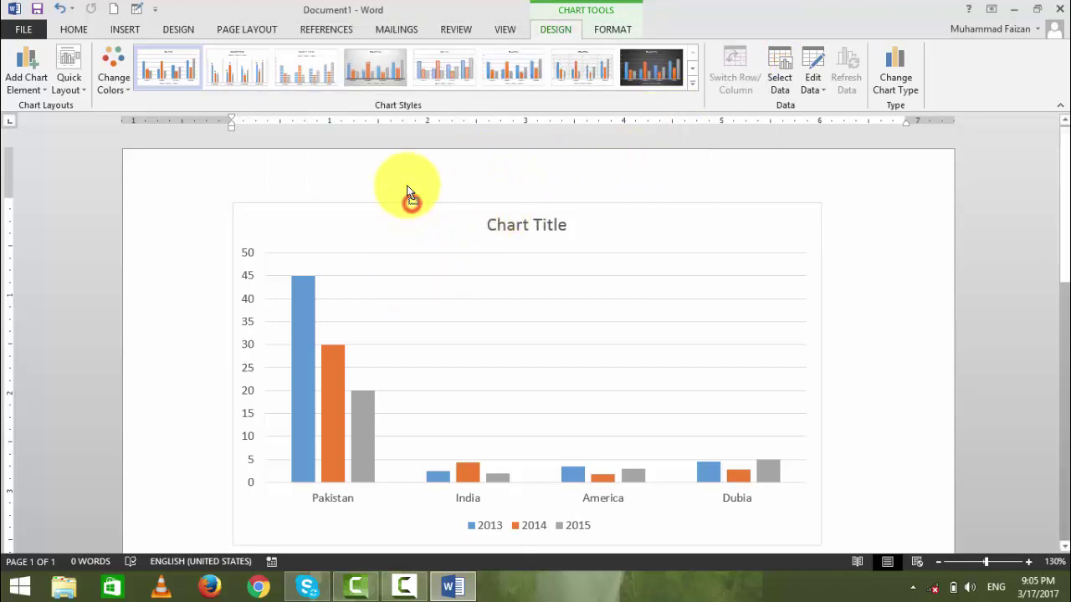
click(411, 212)
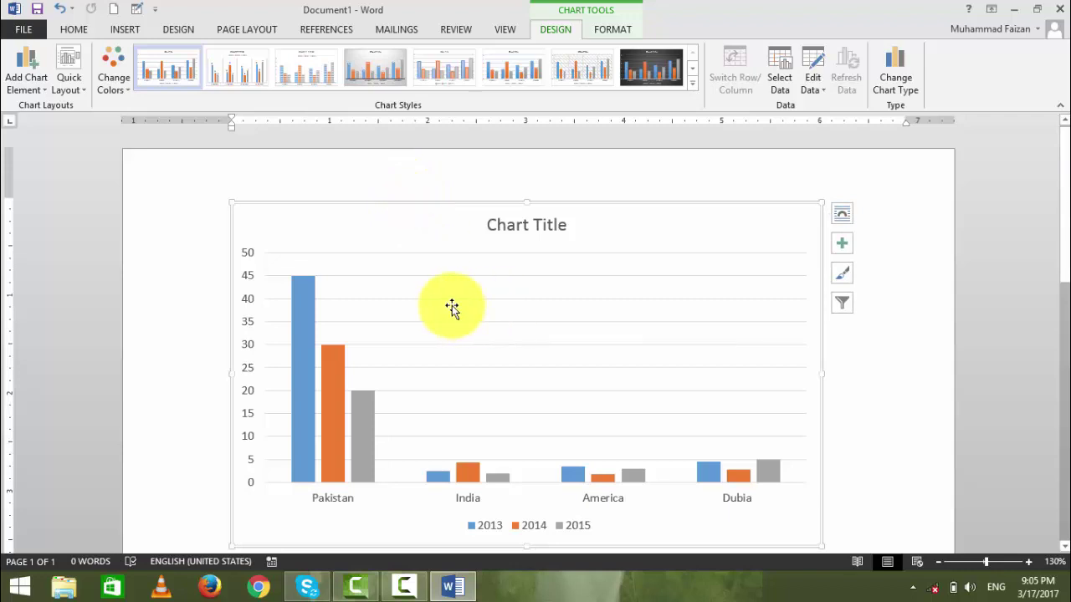
click(517, 226)
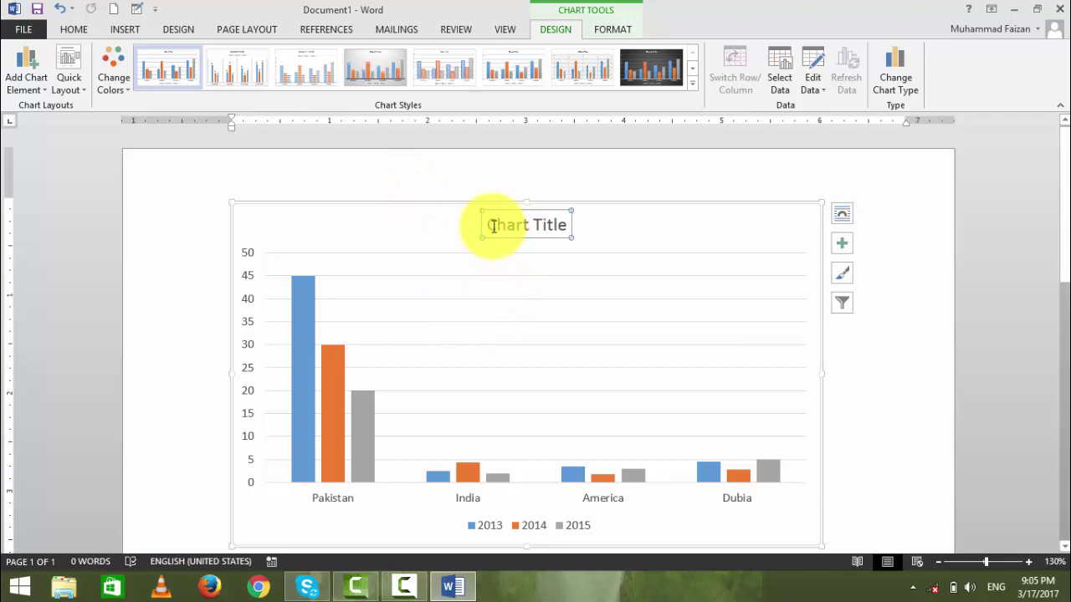
drag(487, 224, 563, 224)
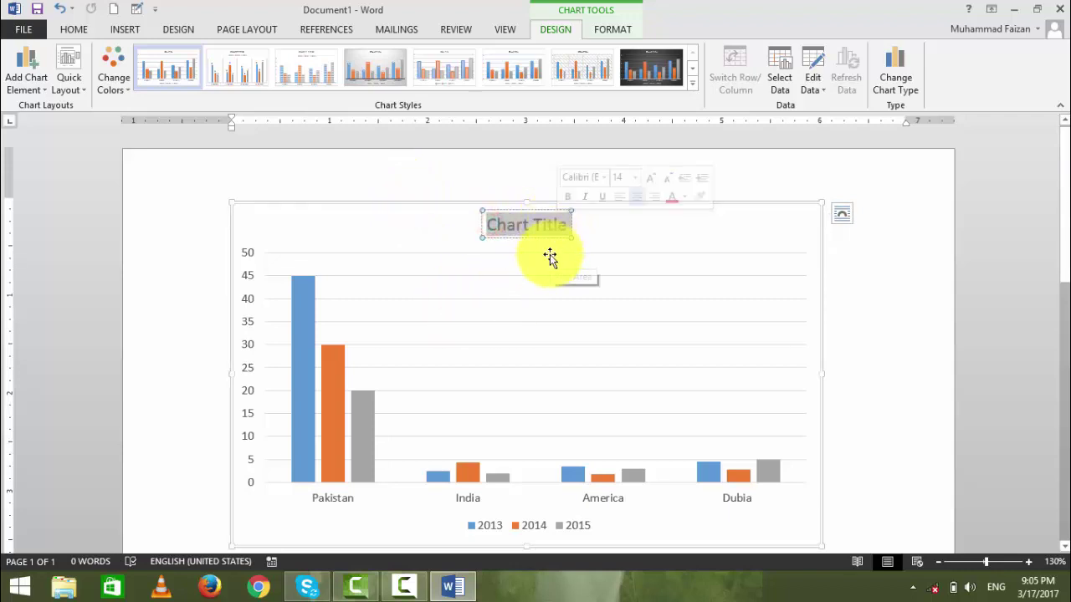
text(fsdf)
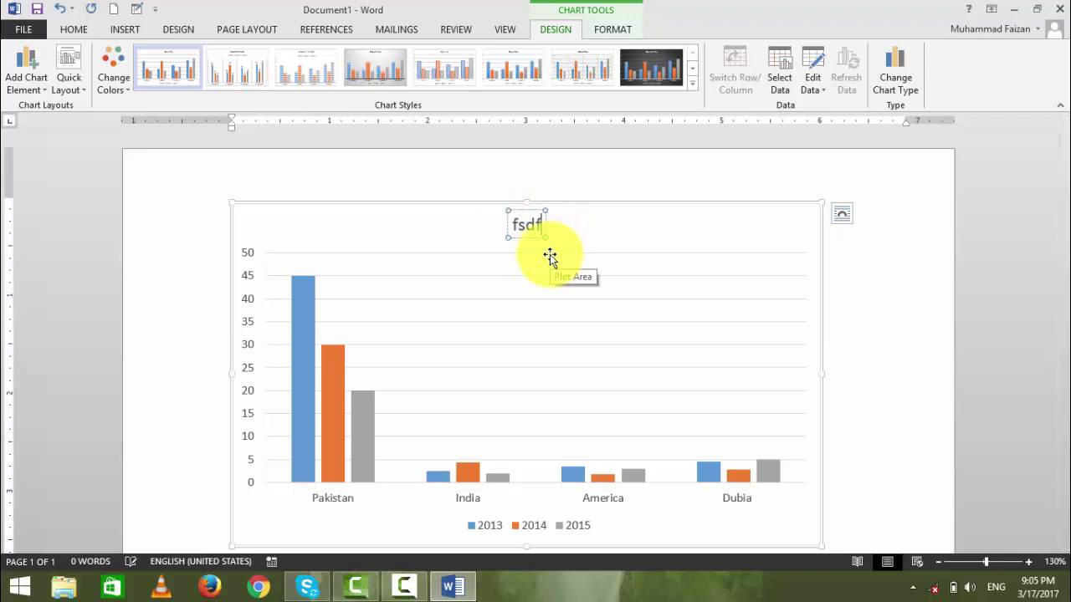
key(ctrl+z)
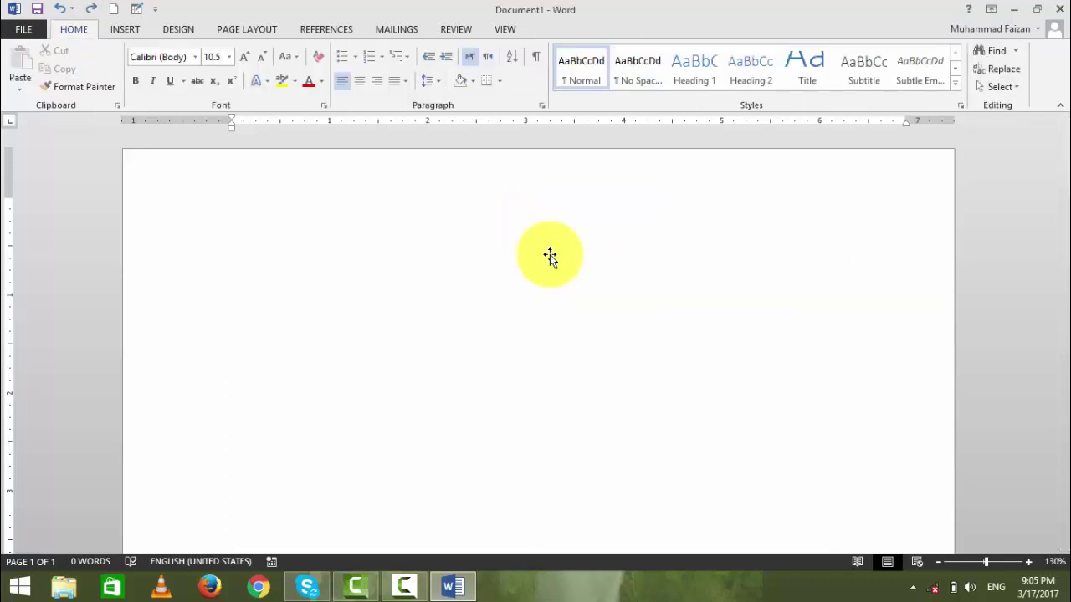
scroll(565, 359, down, 1)
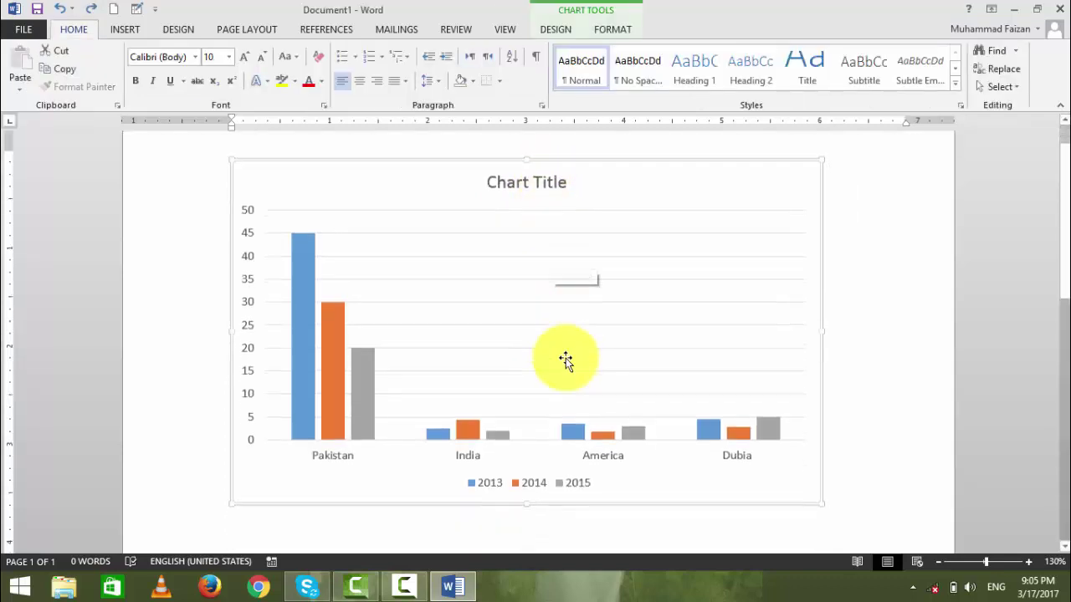
scroll(569, 394, down, 4)
scroll(574, 418, up, 4)
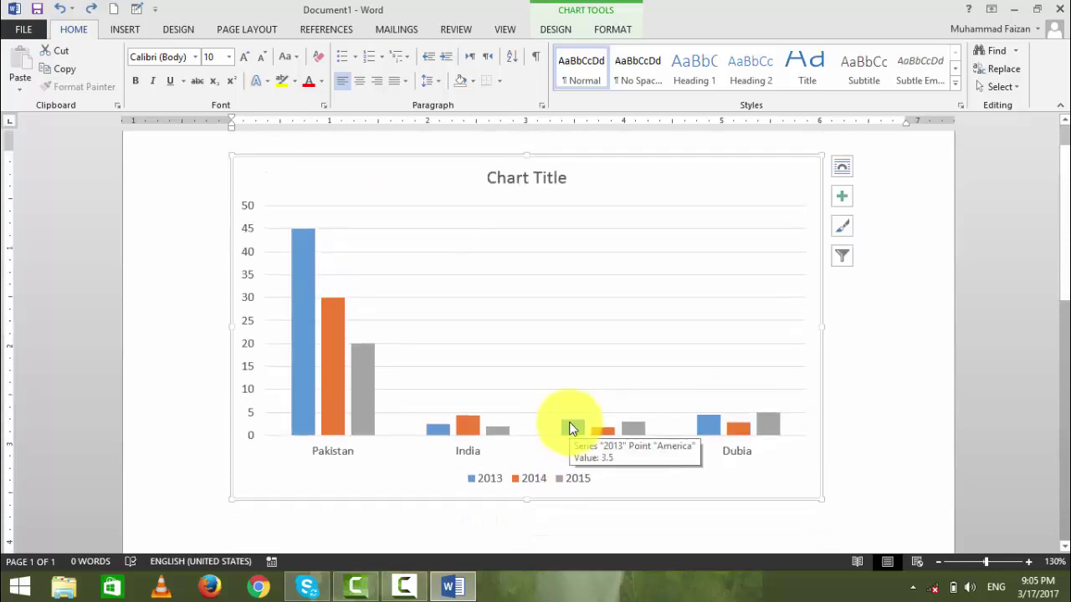
ctrl+scroll(569, 428, down, 2)
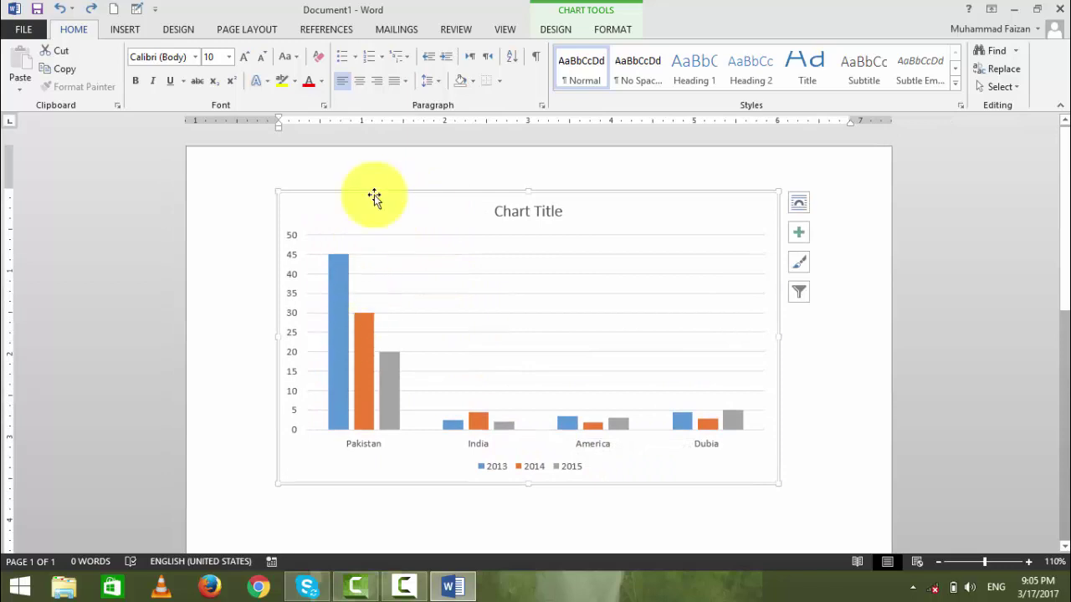
click(560, 27)
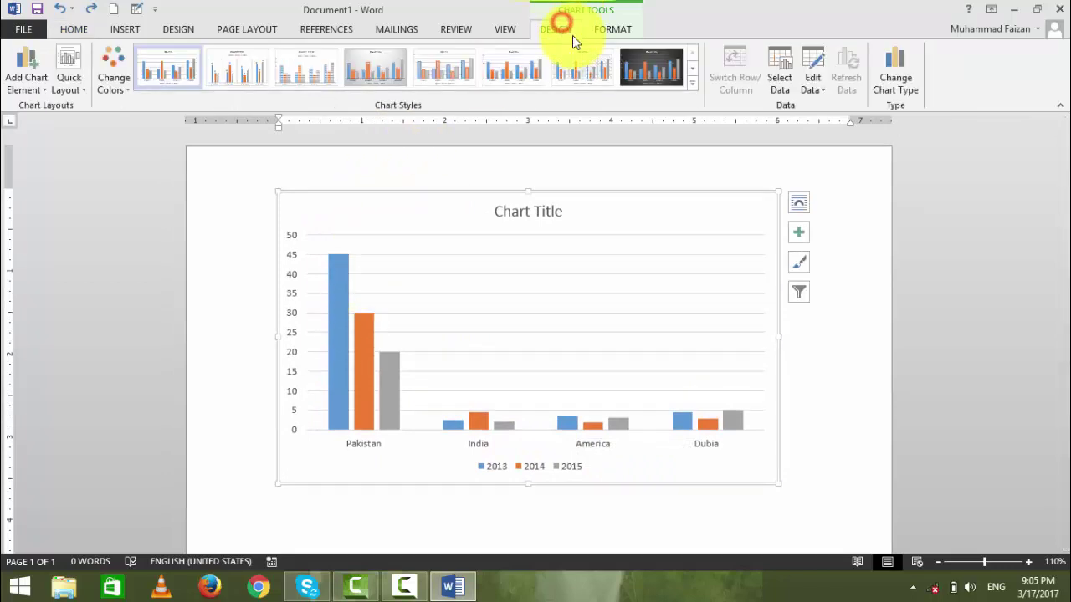
click(694, 83)
click(392, 113)
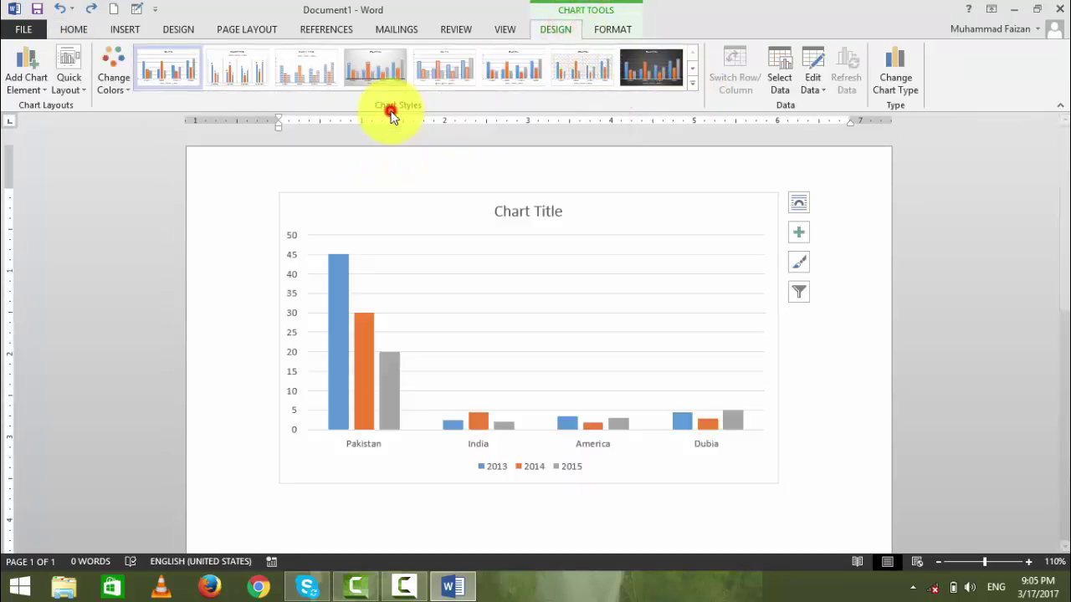
click(501, 70)
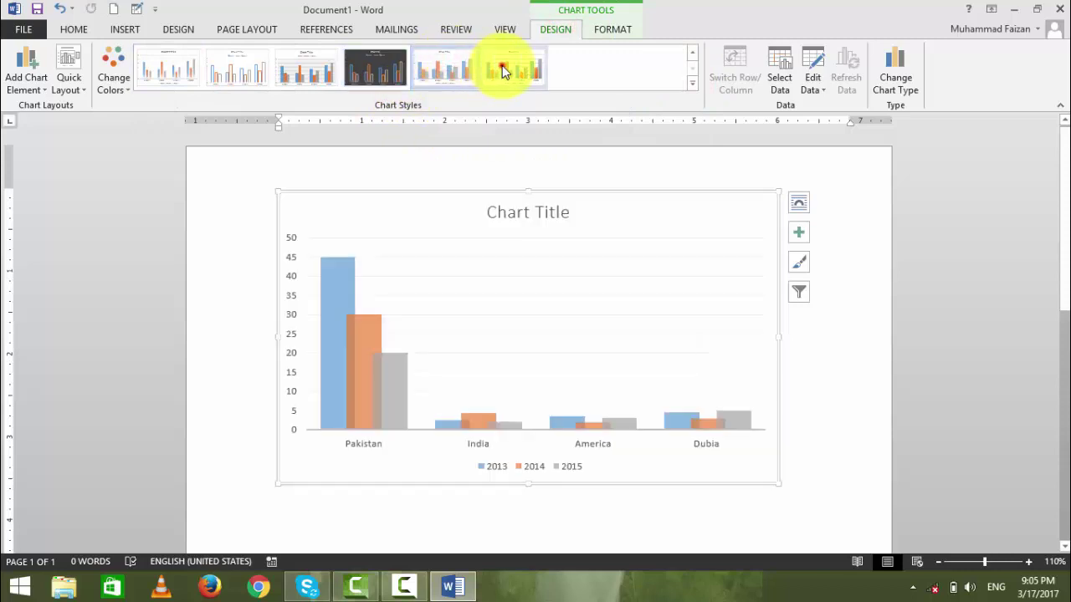
click(251, 71)
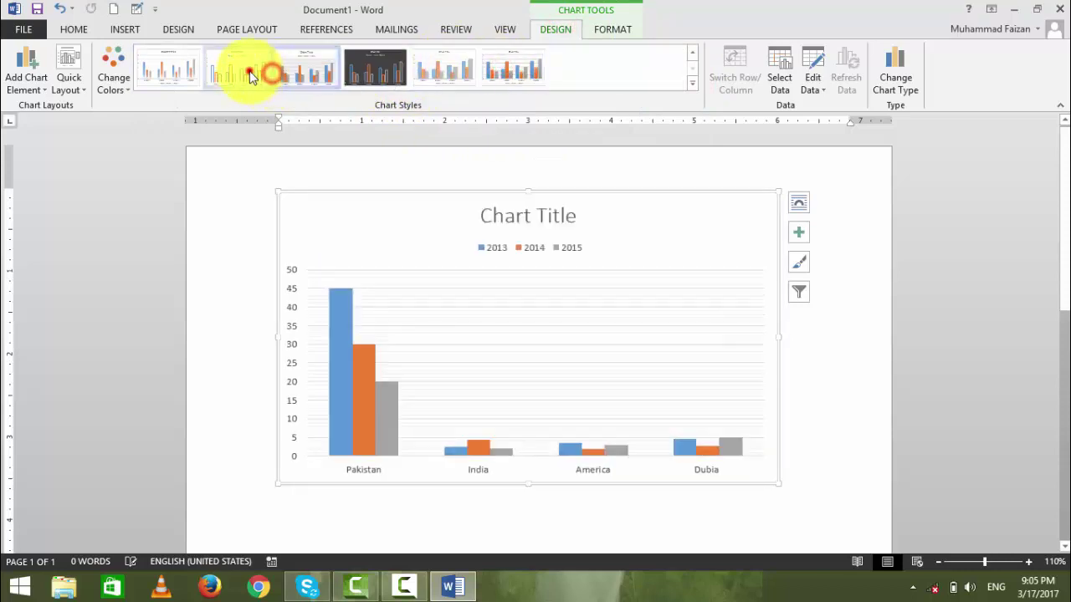
click(187, 67)
click(114, 67)
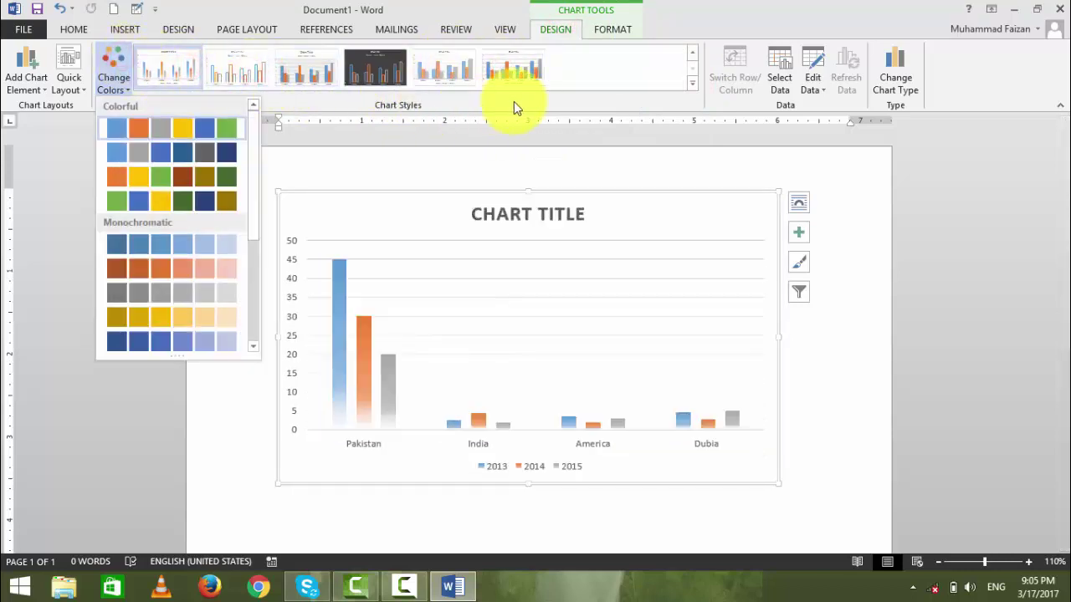
click(692, 83)
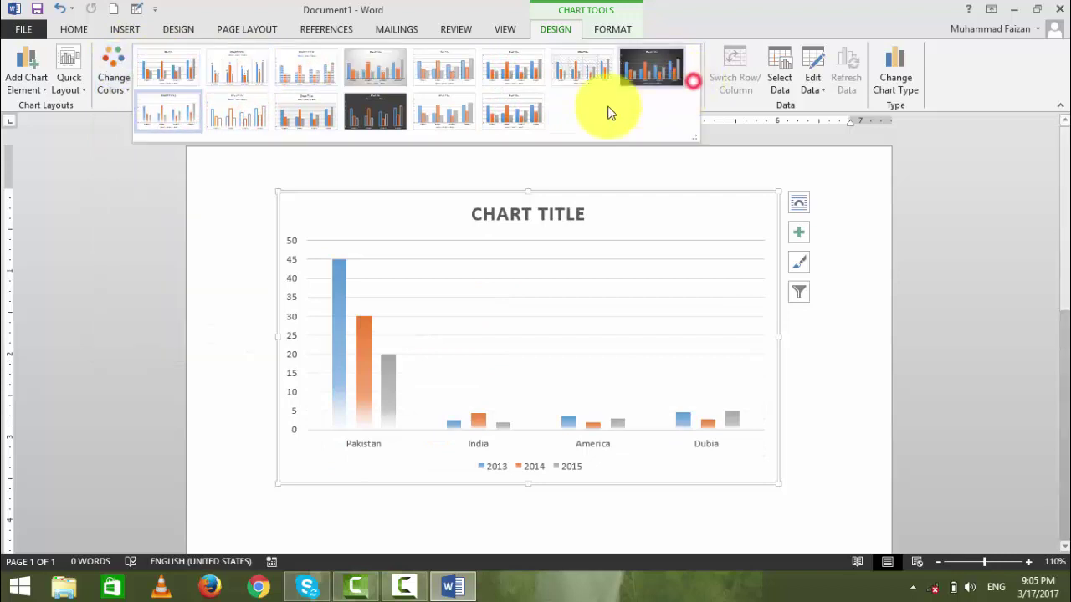
click(505, 117)
click(690, 86)
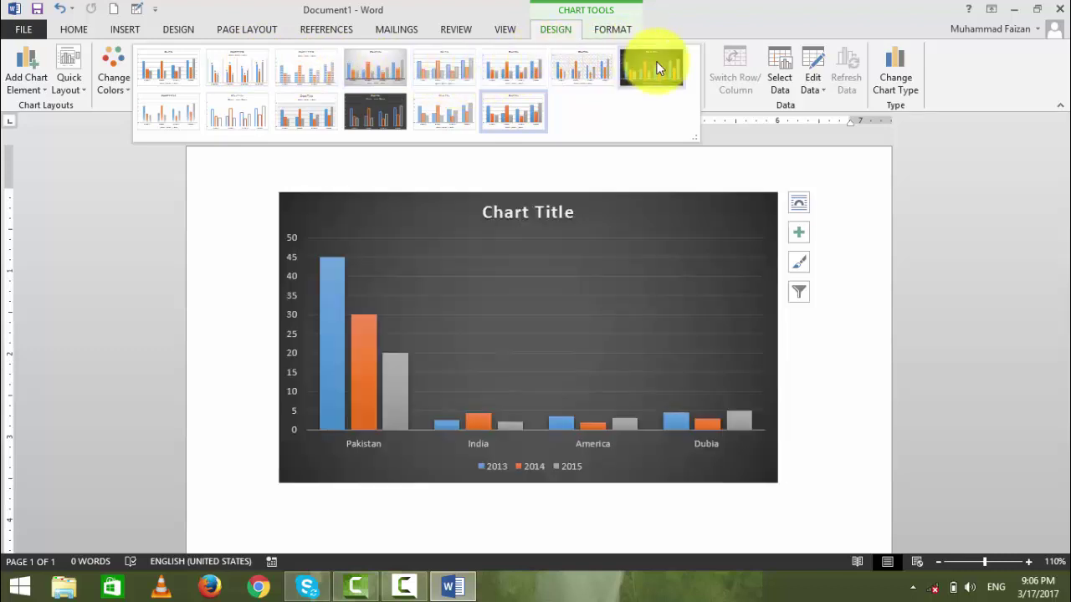
click(392, 286)
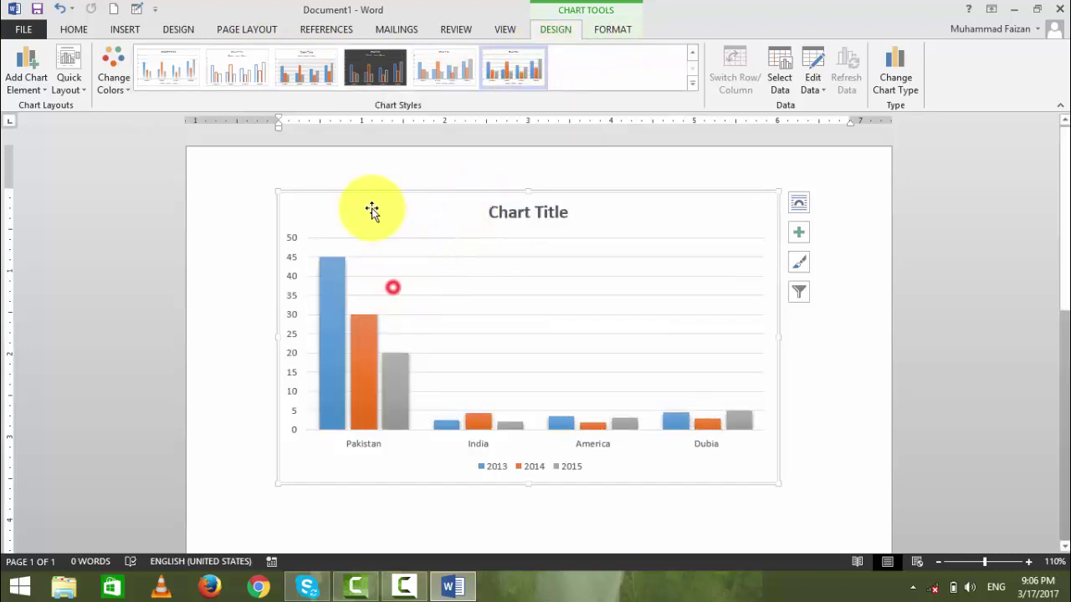
click(371, 198)
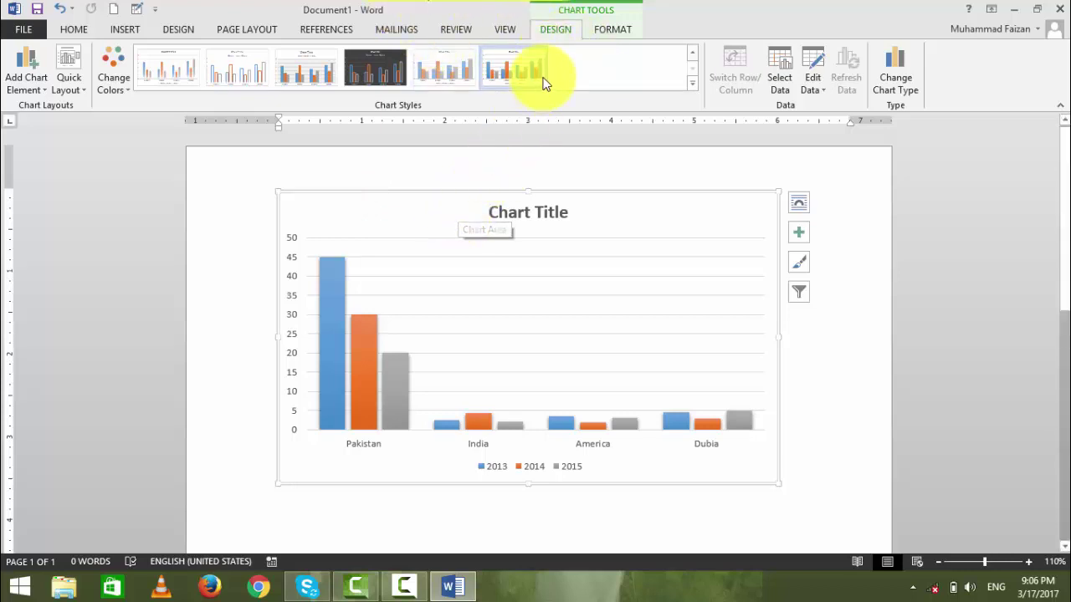
click(613, 30)
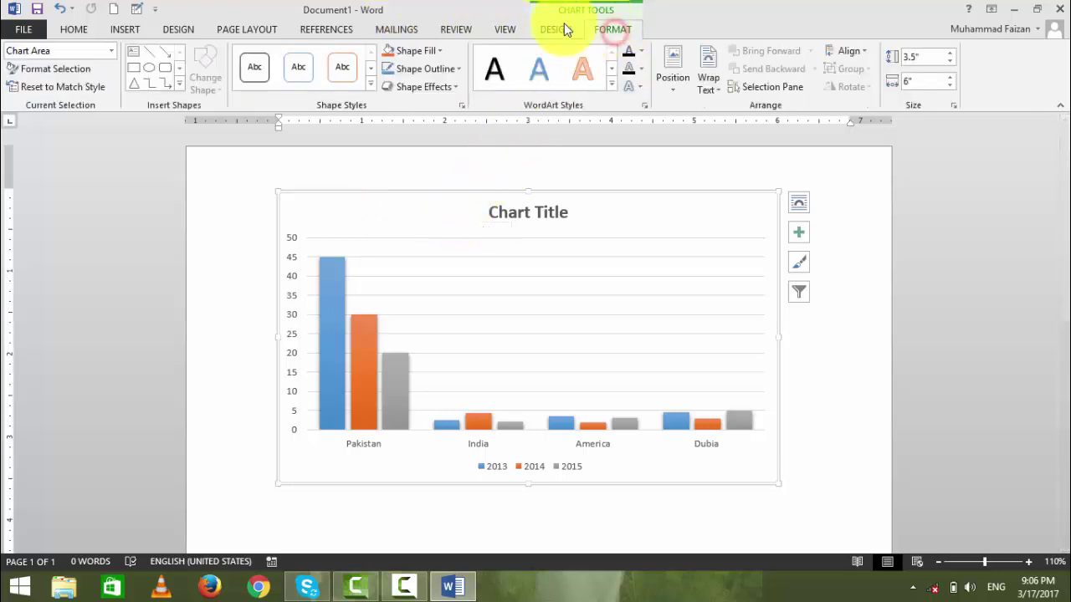
click(555, 29)
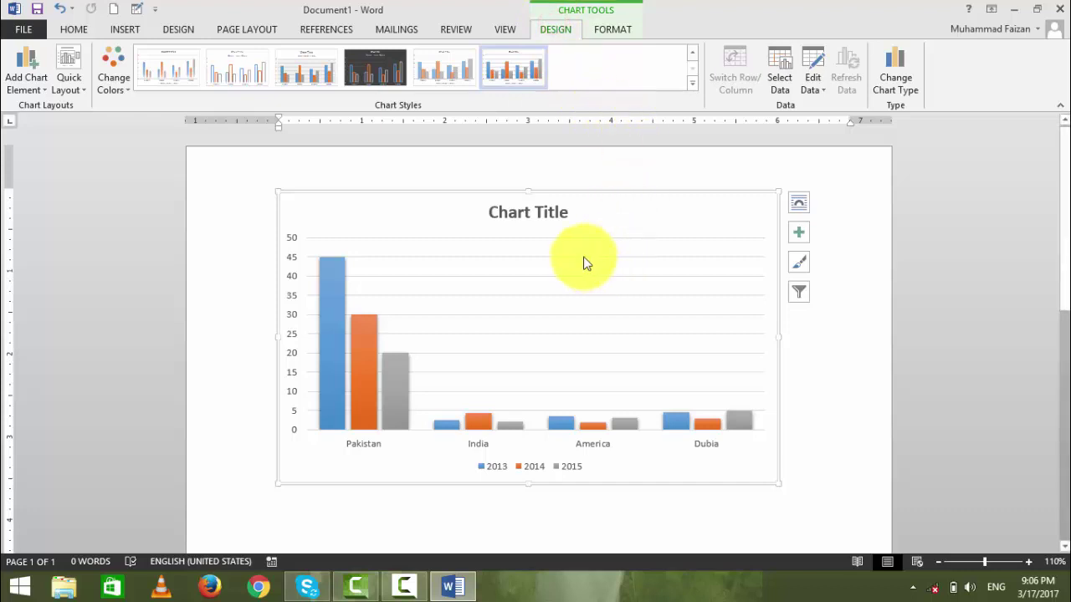
Open the Add Chart Element menu with the Trendline options showing.
click(27, 82)
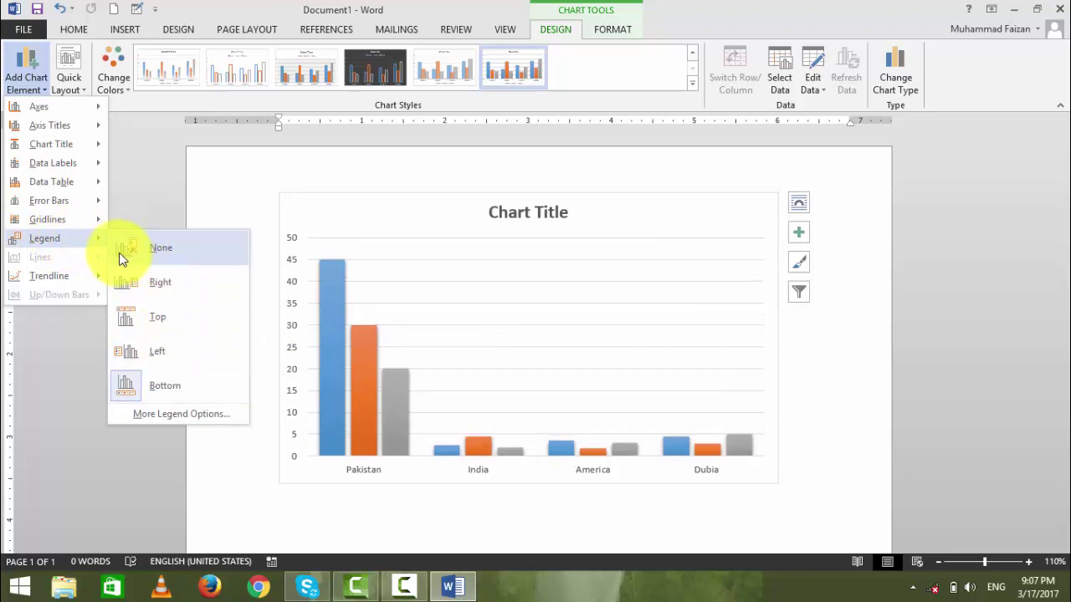
mouse_move(49, 276)
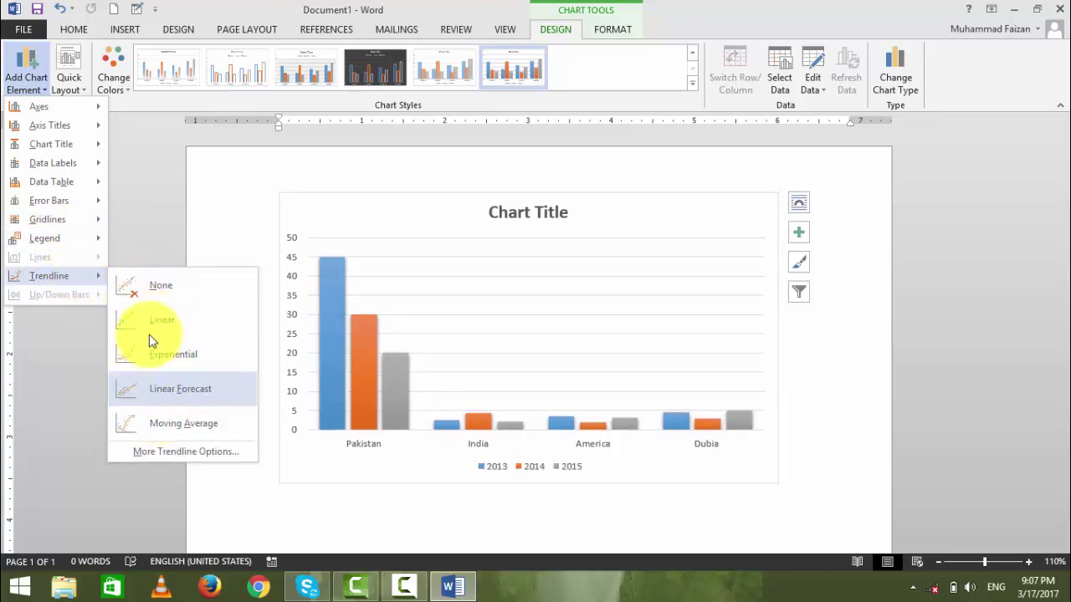
click(68, 82)
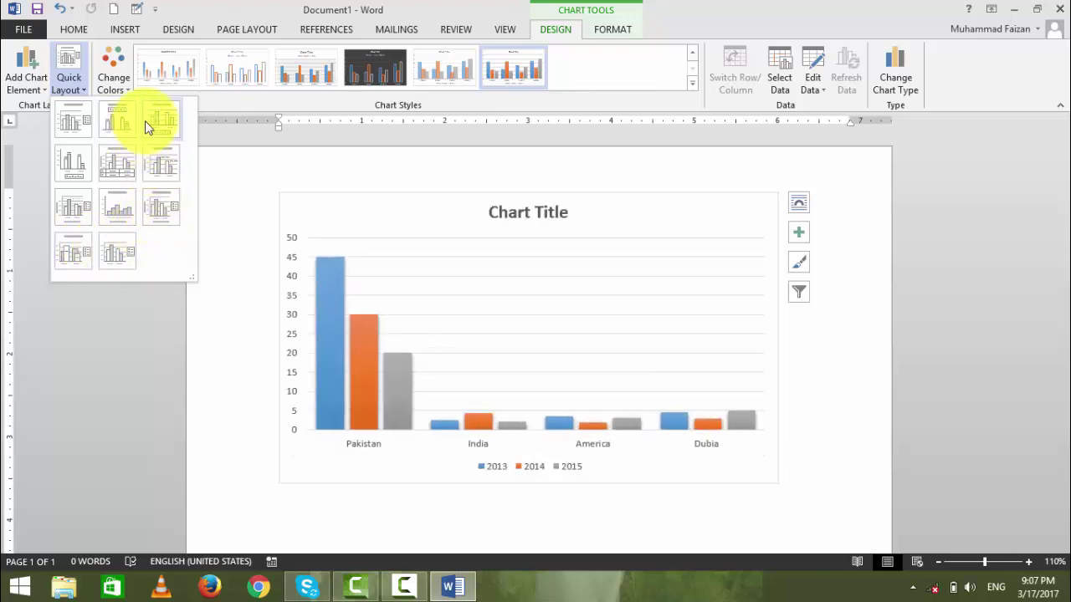
click(114, 77)
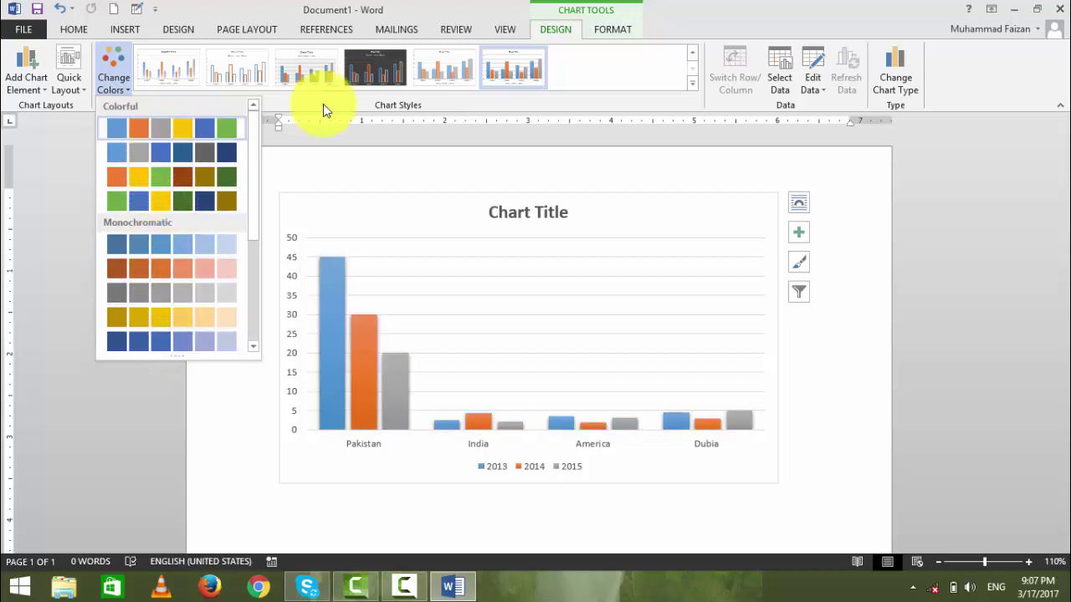
click(692, 92)
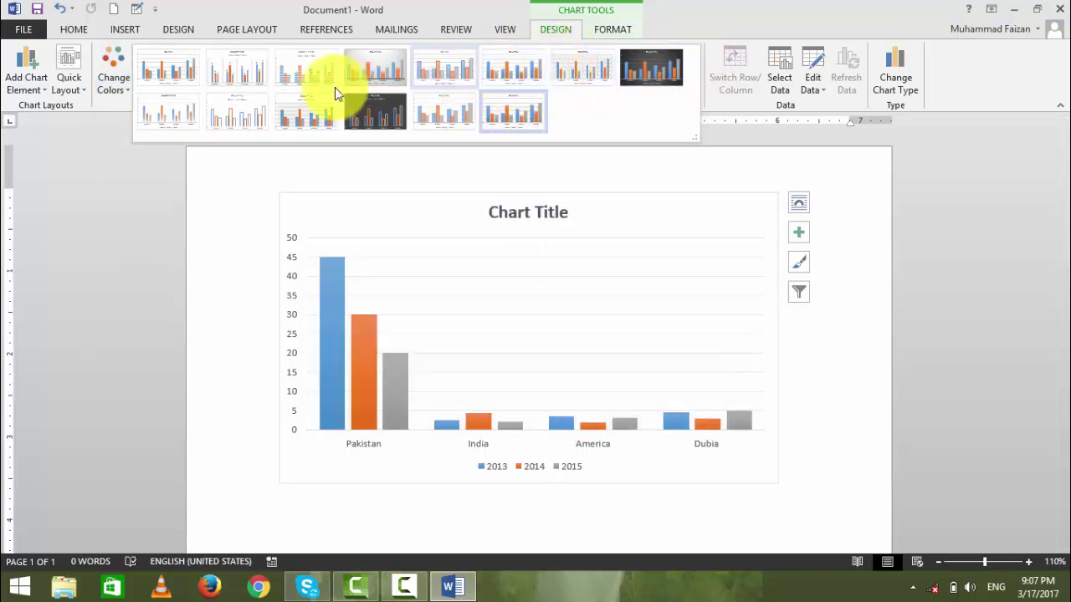
click(738, 134)
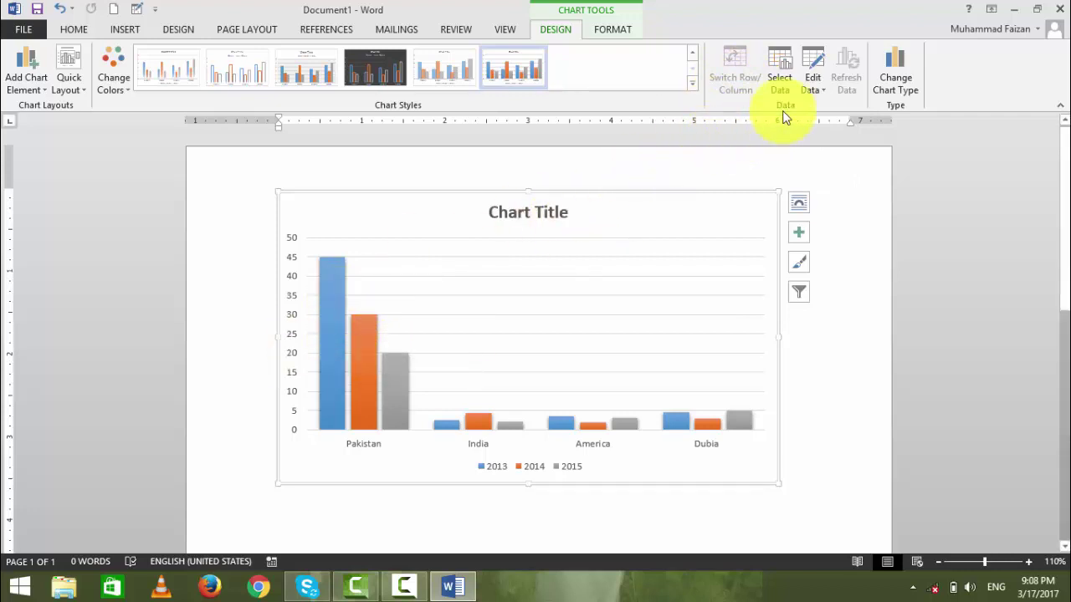
Open the chart's data sheet via Edit Data and move it down and right.
click(812, 87)
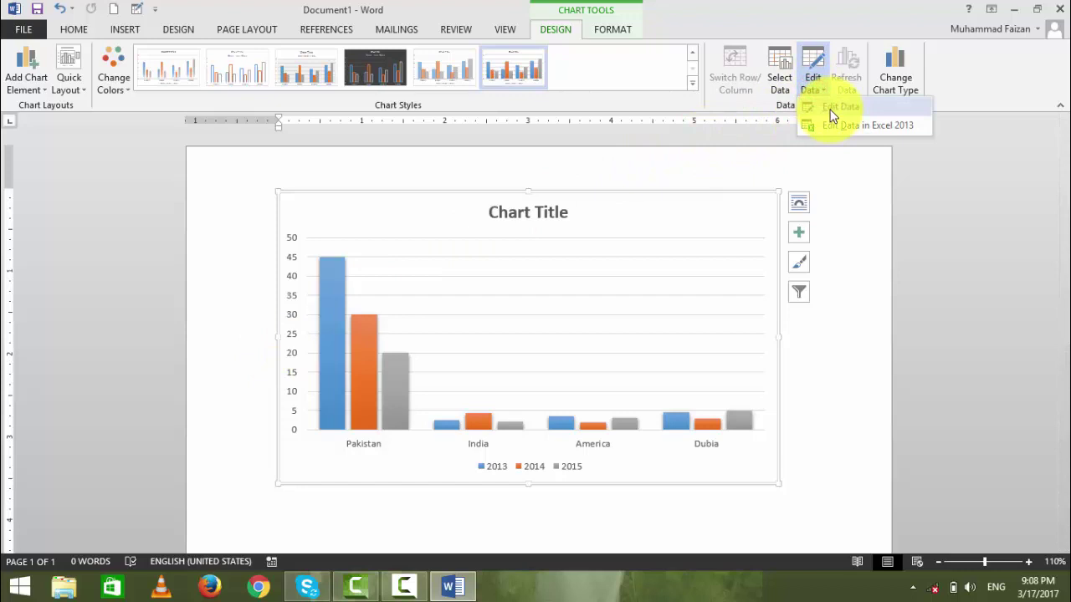
click(831, 109)
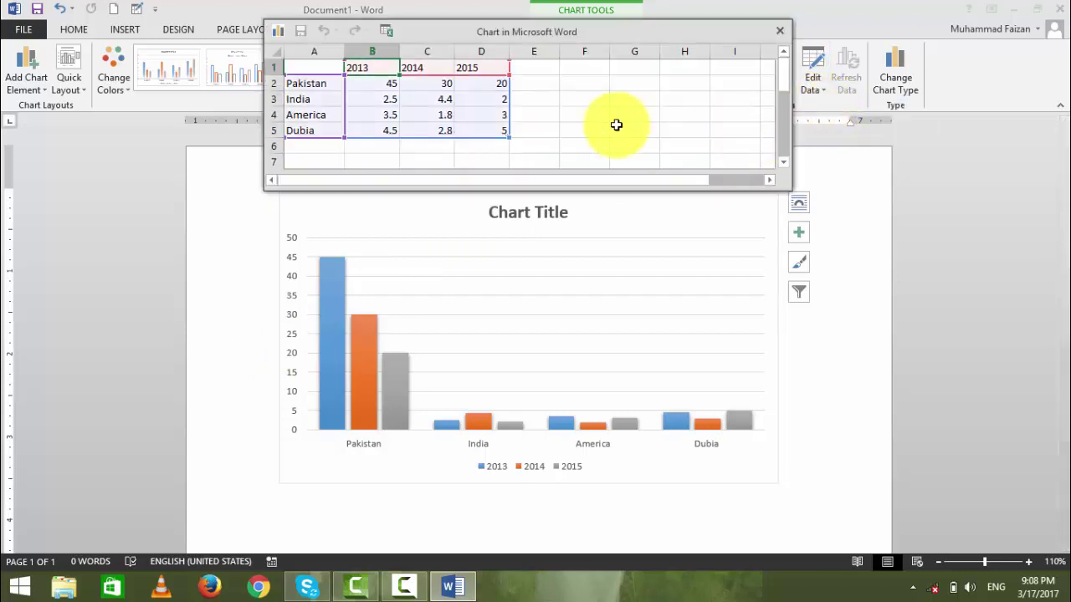
drag(440, 33, 525, 187)
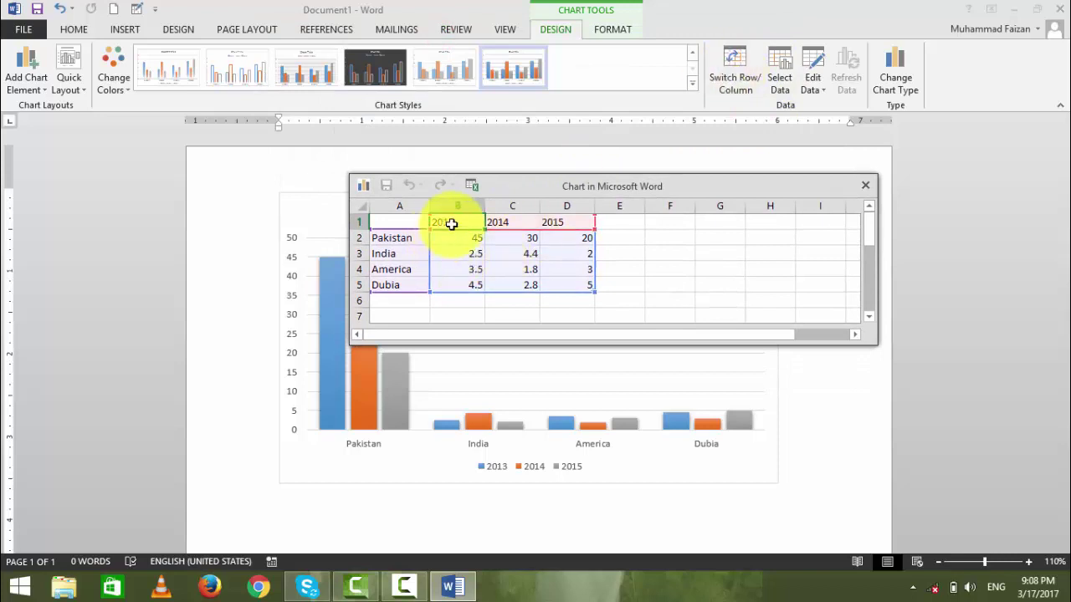
click(453, 223)
Toggle Switch Row/Column repeatedly, ending with the countries as chart categories.
click(732, 79)
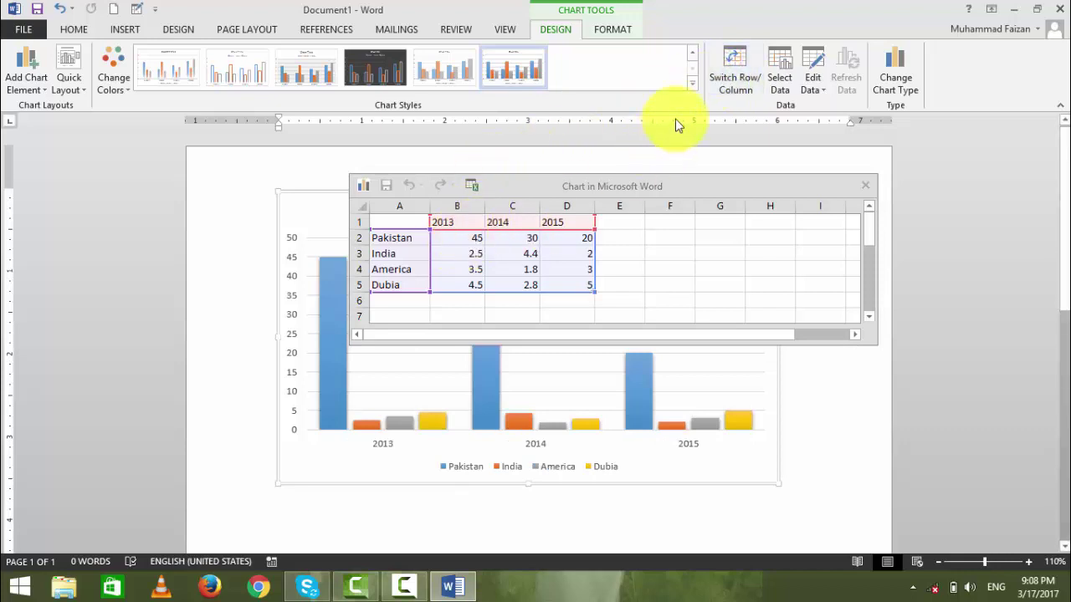
click(731, 80)
click(733, 79)
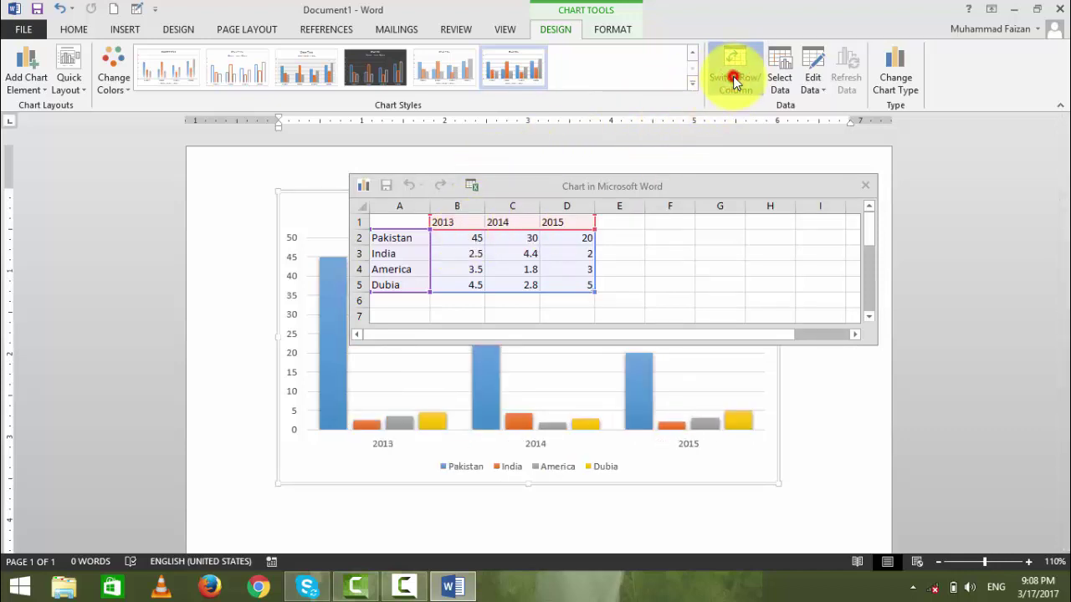
click(733, 79)
click(733, 79)
click(733, 78)
click(733, 79)
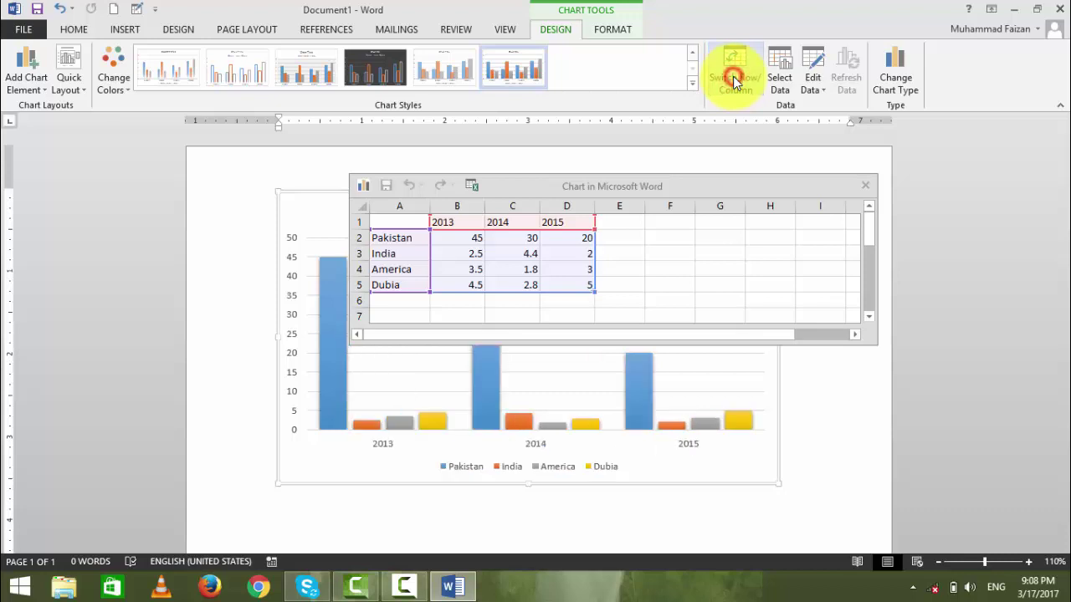
click(732, 76)
click(733, 76)
click(733, 76)
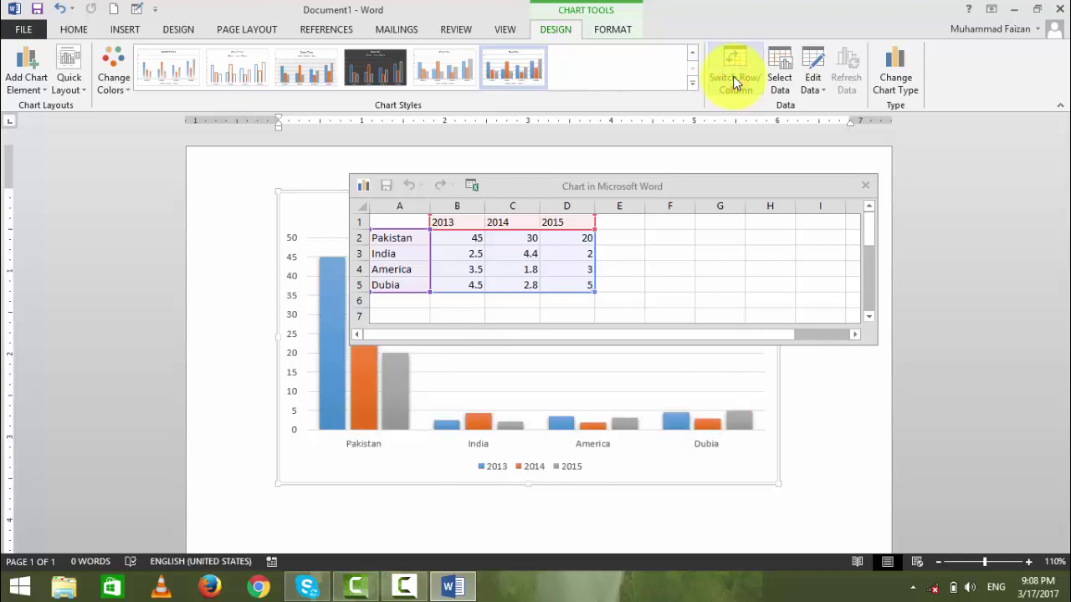
Maximize and restore the data sheet, then reposition it up and left.
double_click(725, 186)
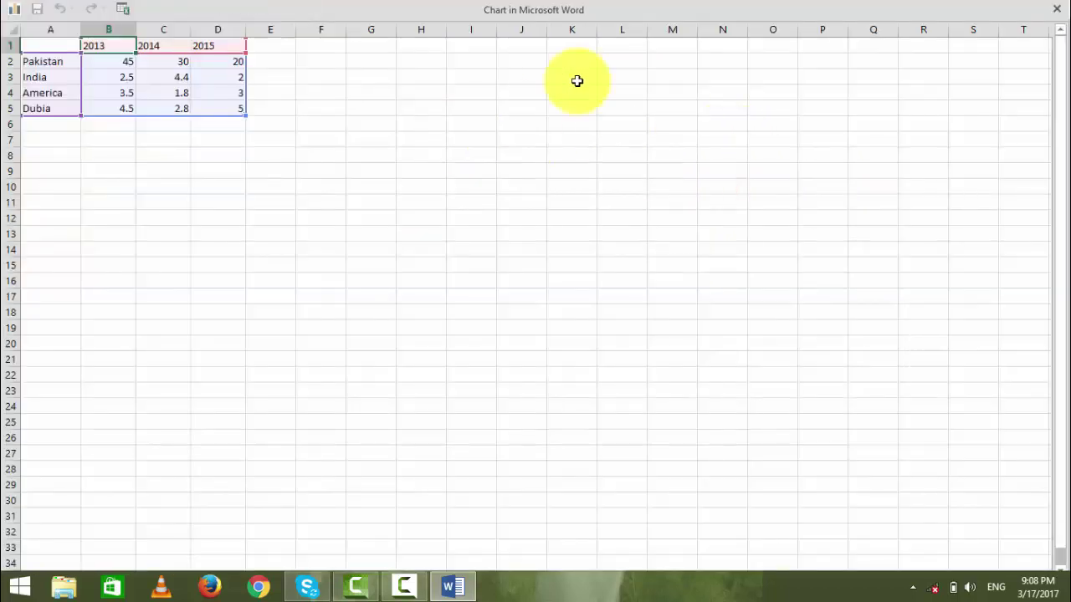
double_click(1016, 8)
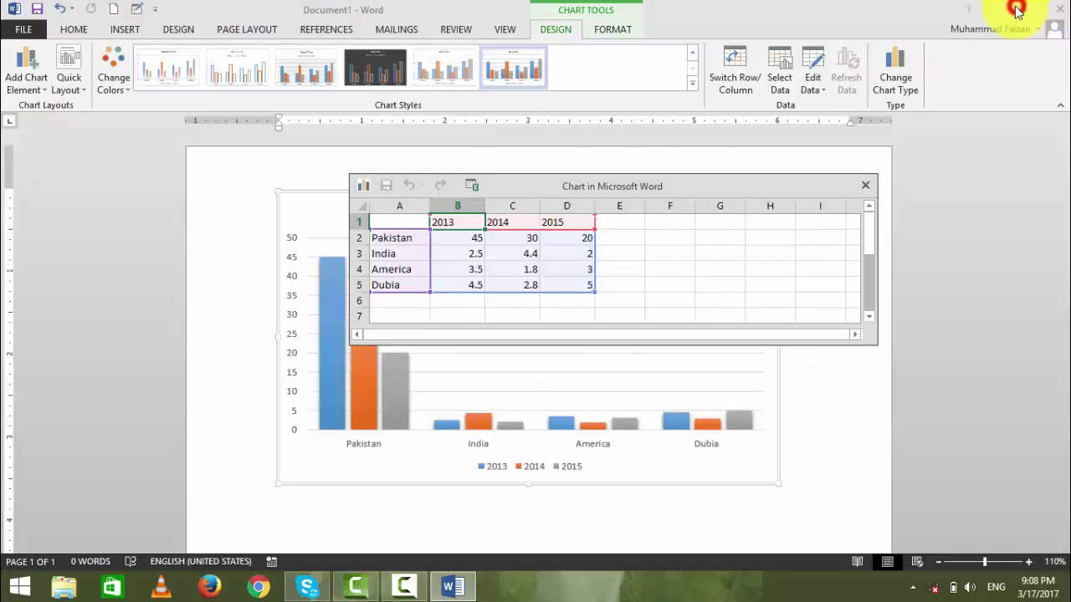
mouse_move(718, 187)
mouse_down()
mouse_move(609, 123)
mouse_move(490, 171)
mouse_up()
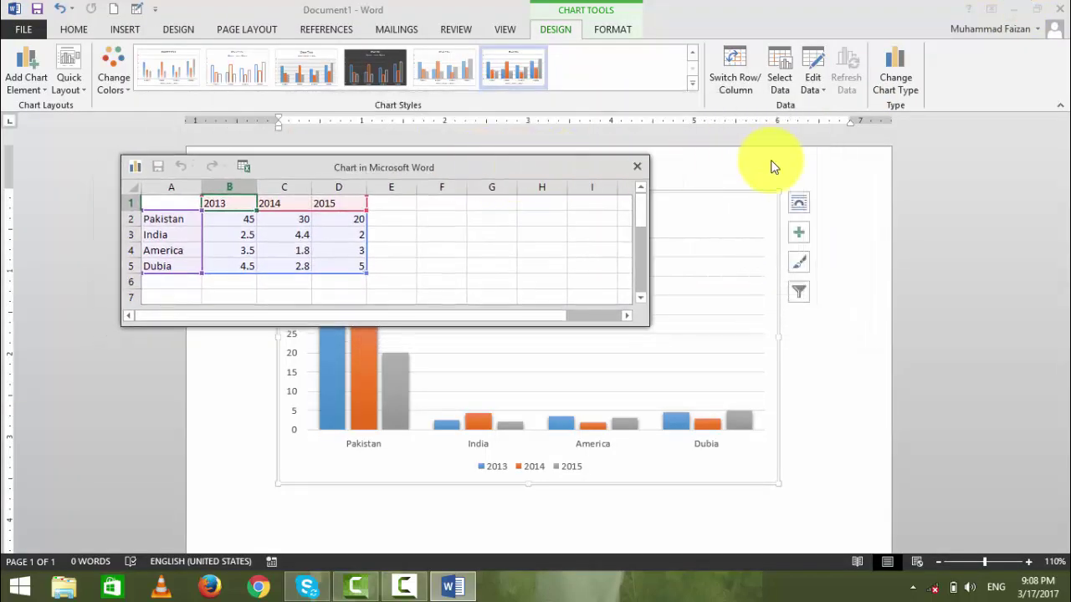
click(780, 80)
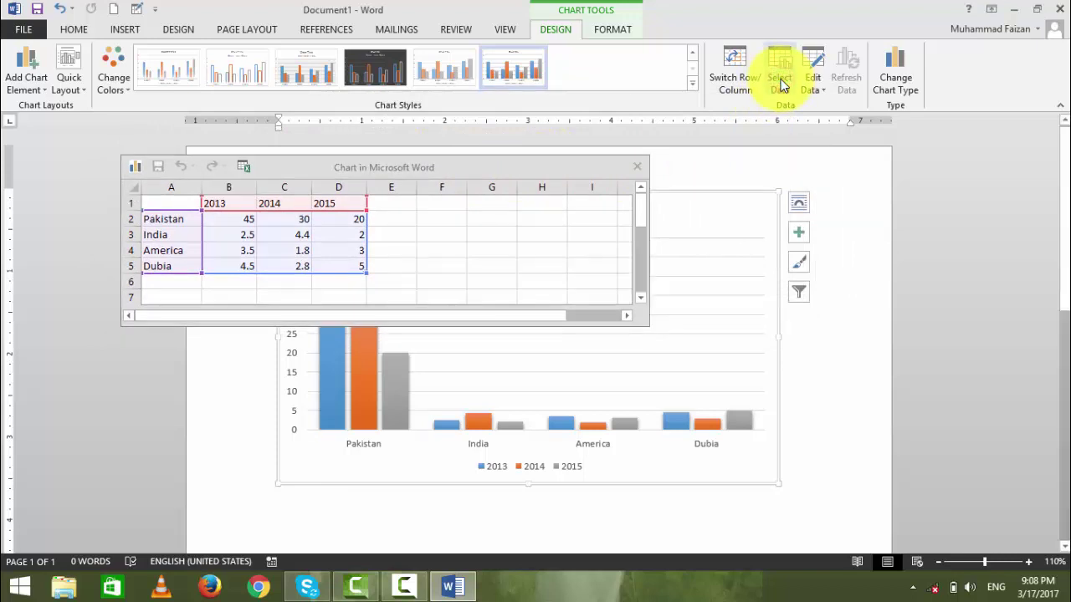
Open Select Data and cancel it, select cell D2, then close the chart data sheet.
click(780, 79)
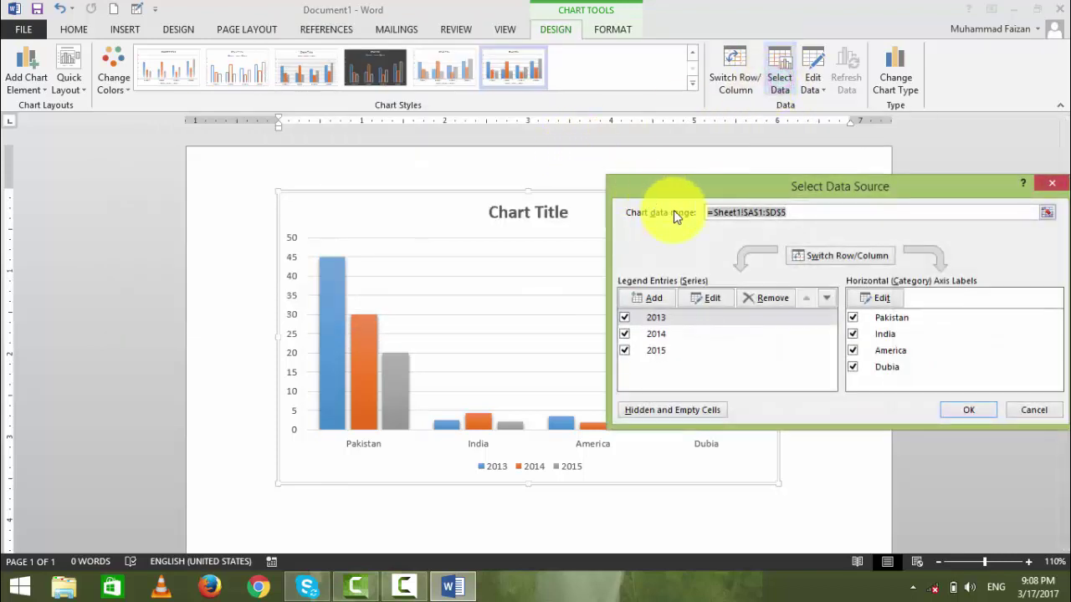
drag(735, 186, 498, 173)
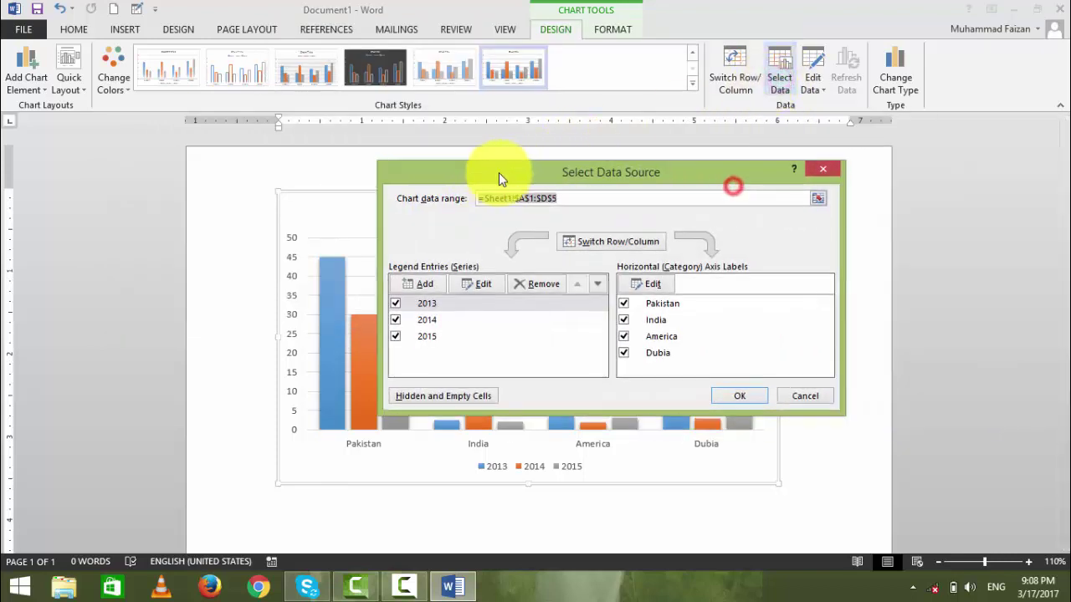
click(800, 396)
drag(685, 32, 677, 88)
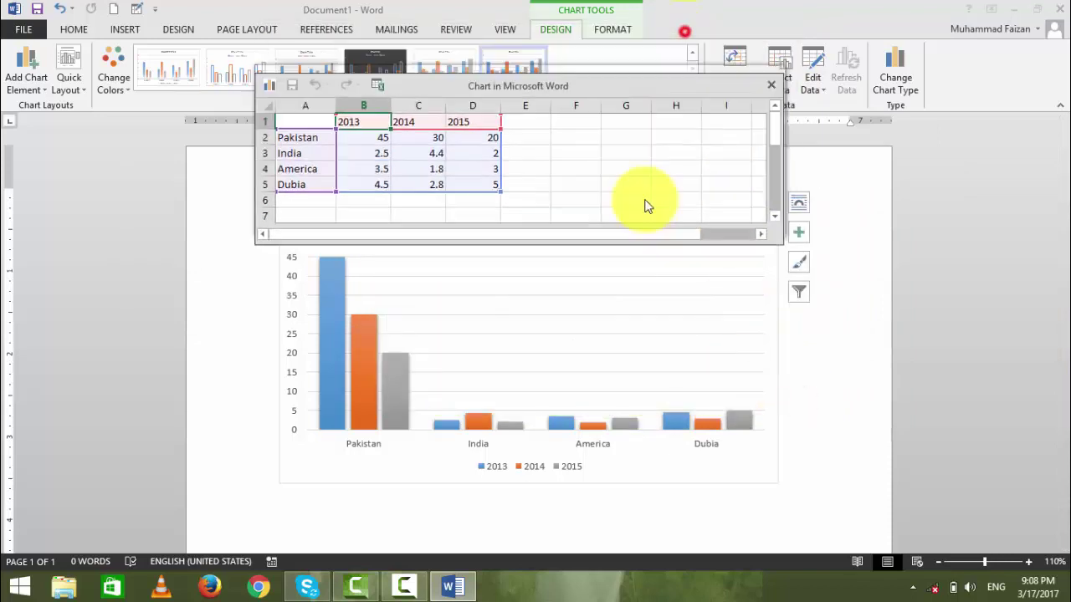
click(427, 258)
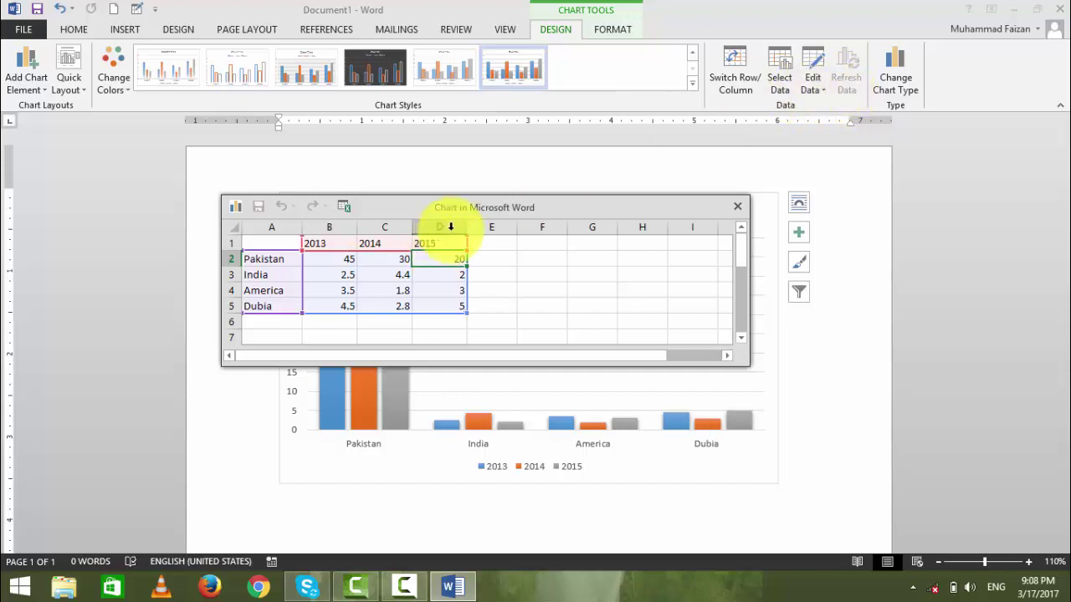
click(738, 208)
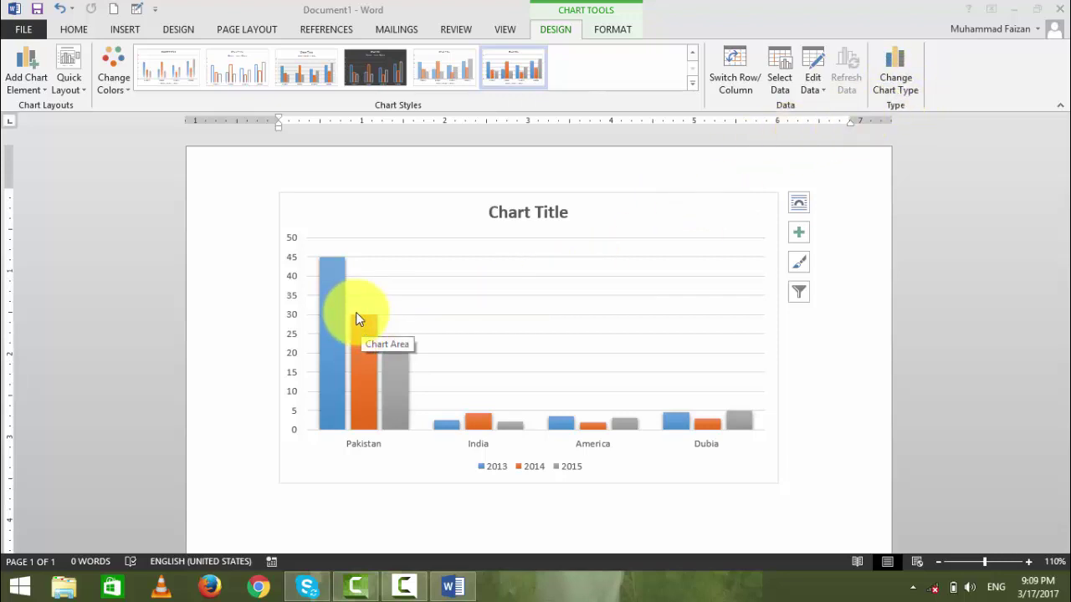
In Change Chart Type, preview the line variants and apply 100% Stacked Line with Markers.
click(898, 73)
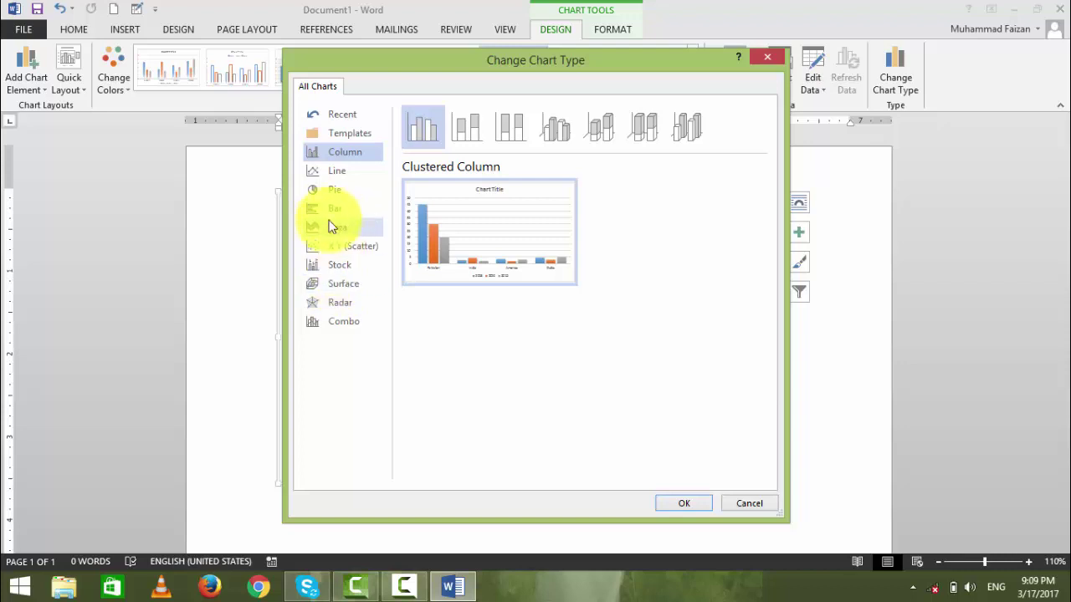
click(345, 170)
mouse_move(489, 232)
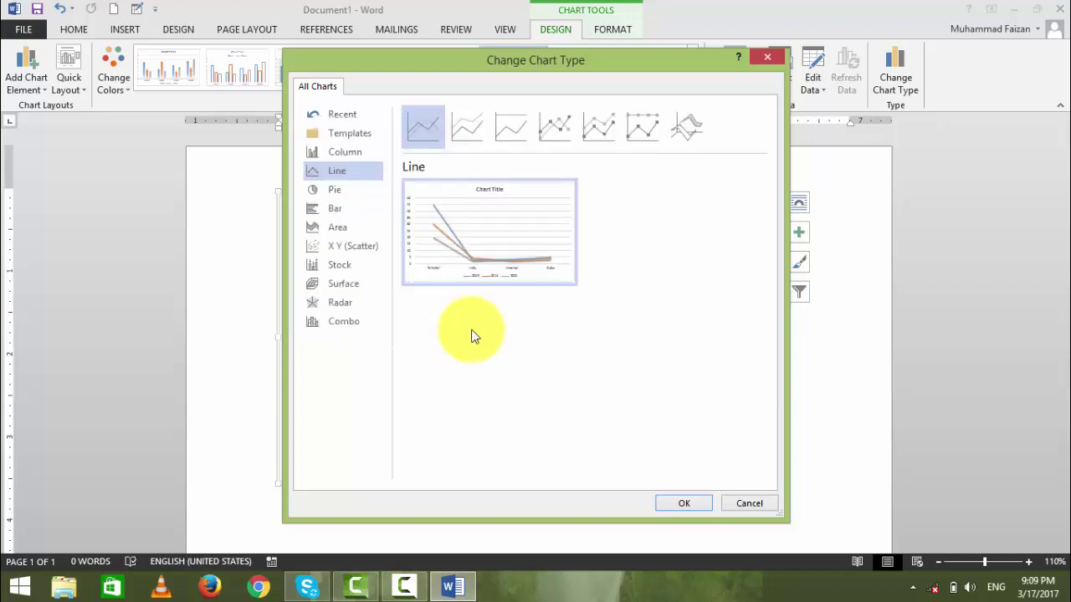
click(555, 130)
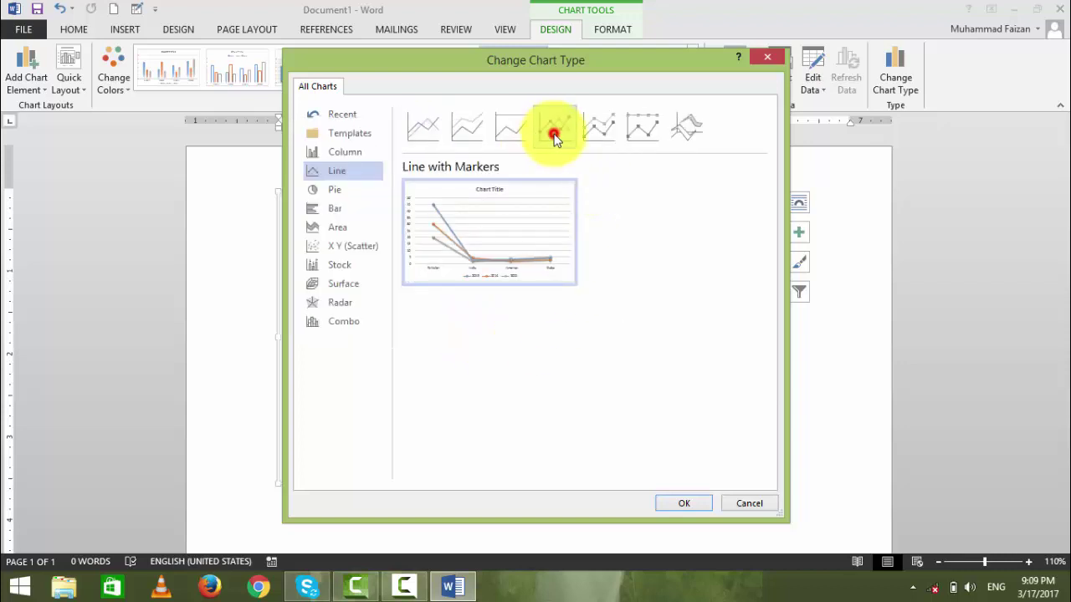
click(605, 128)
click(635, 125)
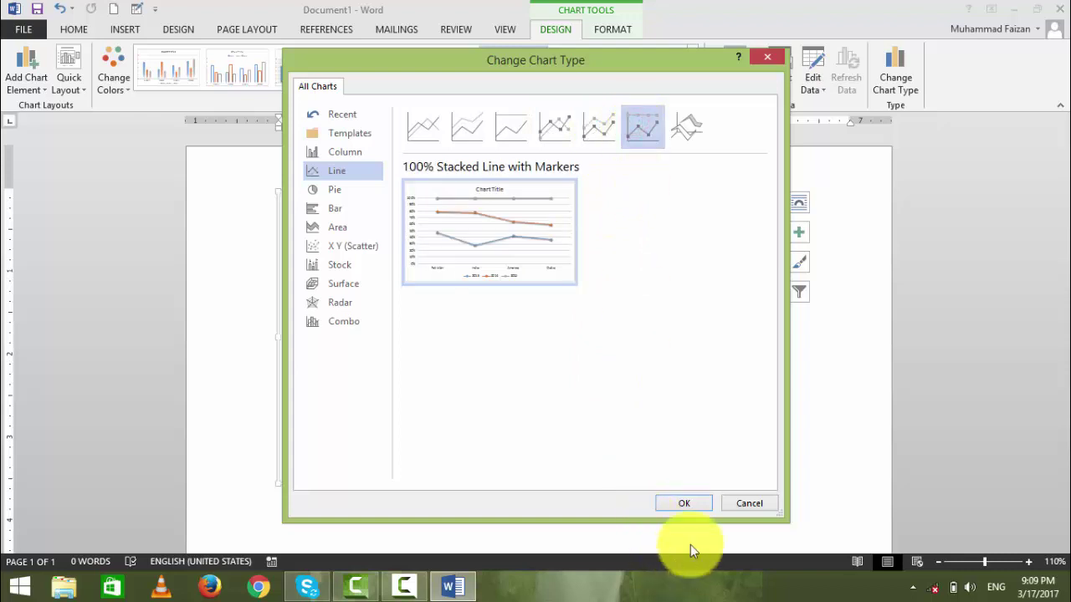
click(684, 502)
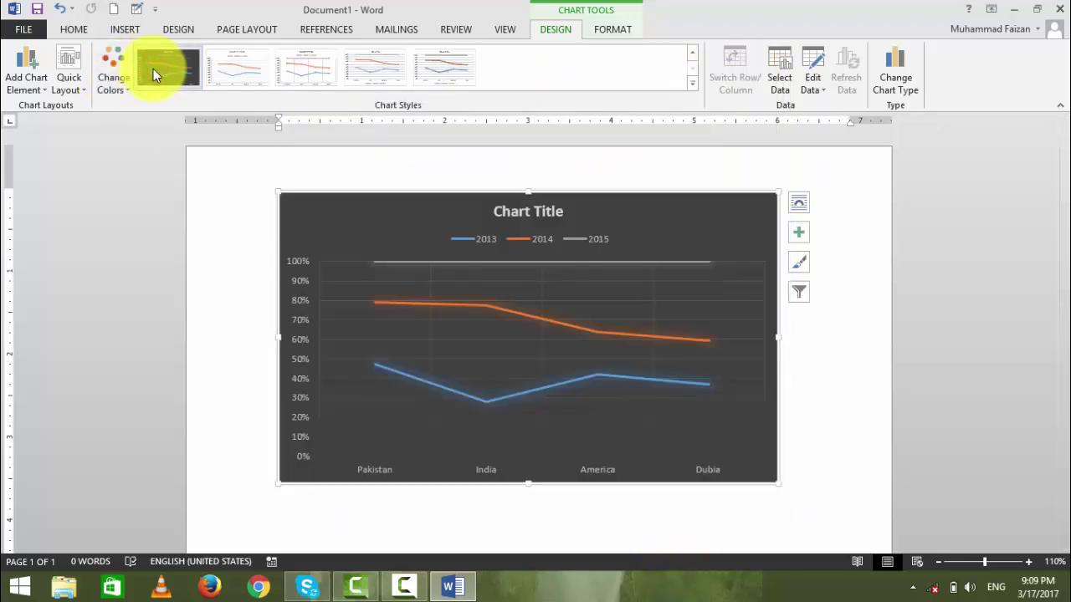
Apply the dark chart style and give the title, legend and axis text the orange glow WordArt style.
click(154, 74)
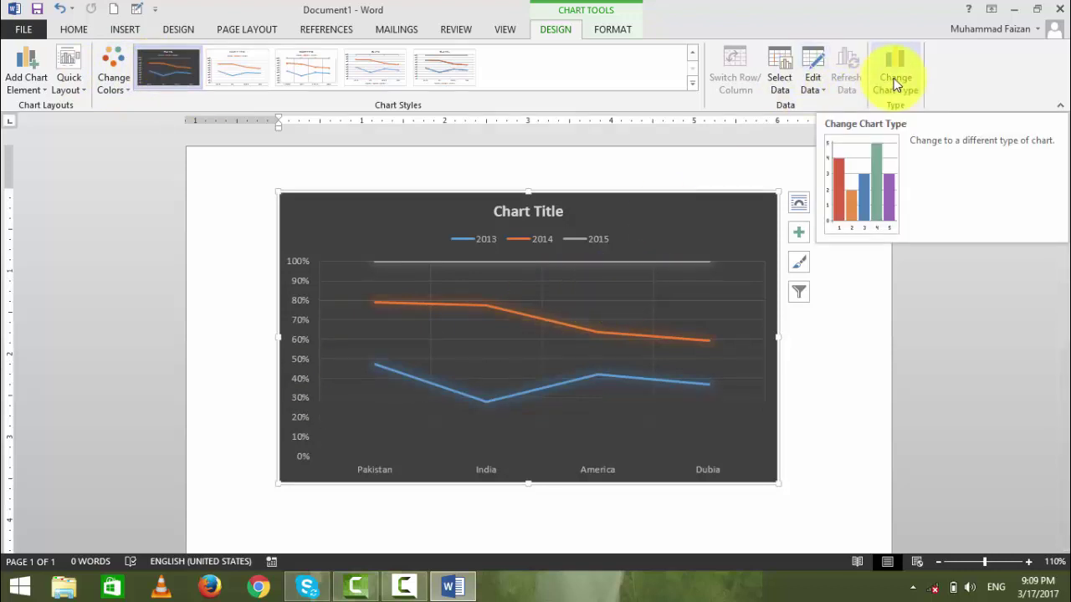
click(612, 29)
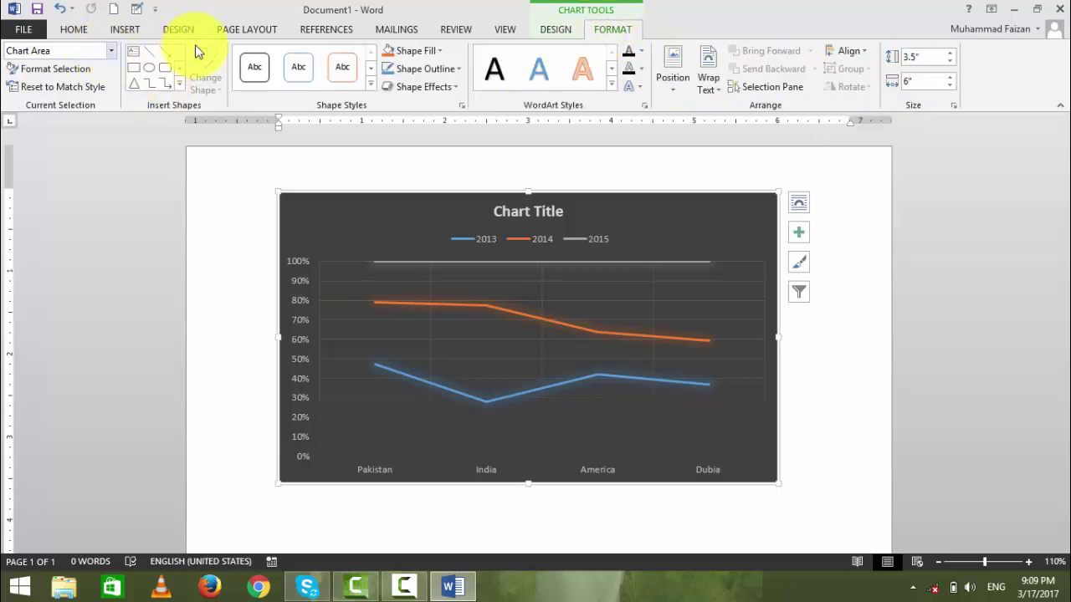
click(610, 87)
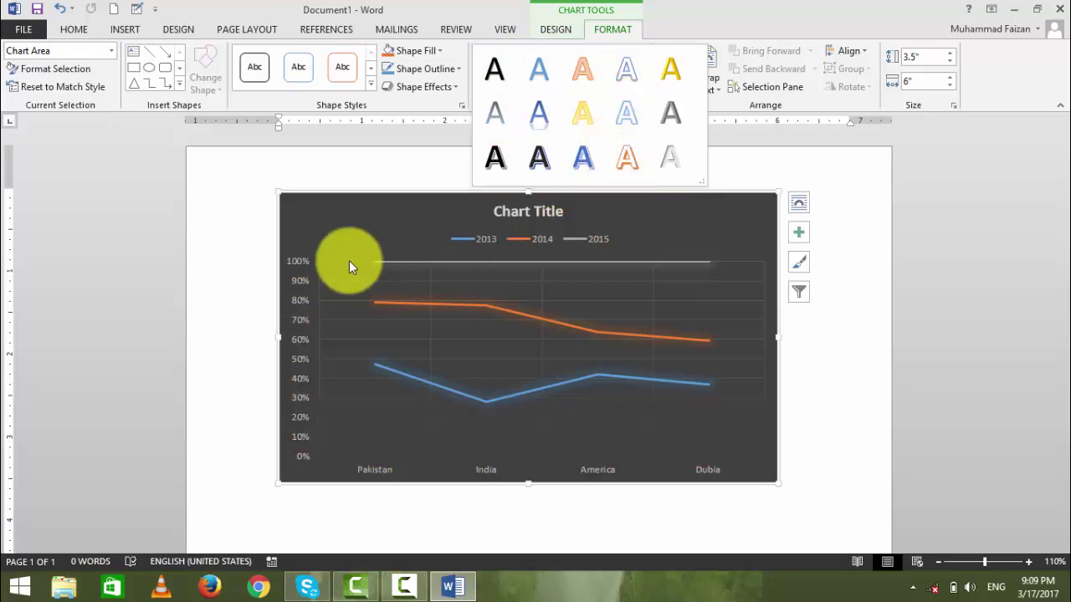
click(621, 159)
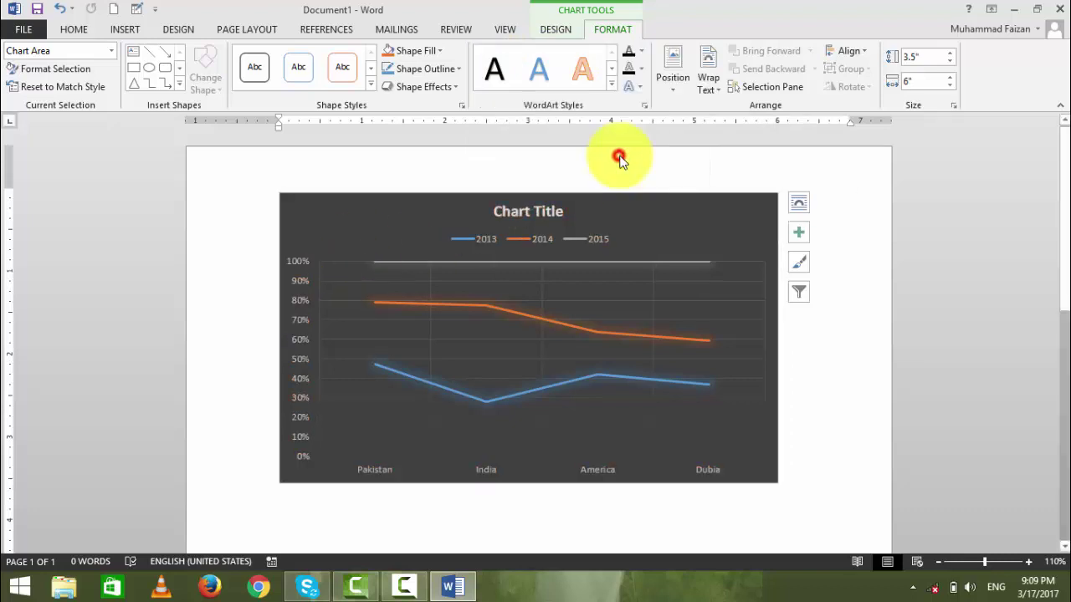
click(609, 90)
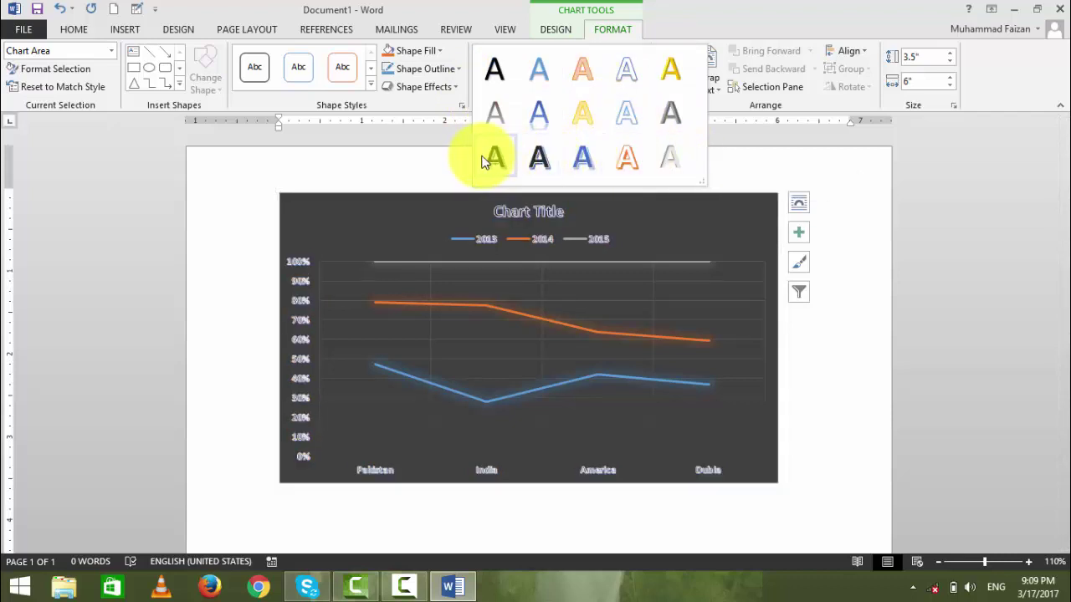
click(801, 154)
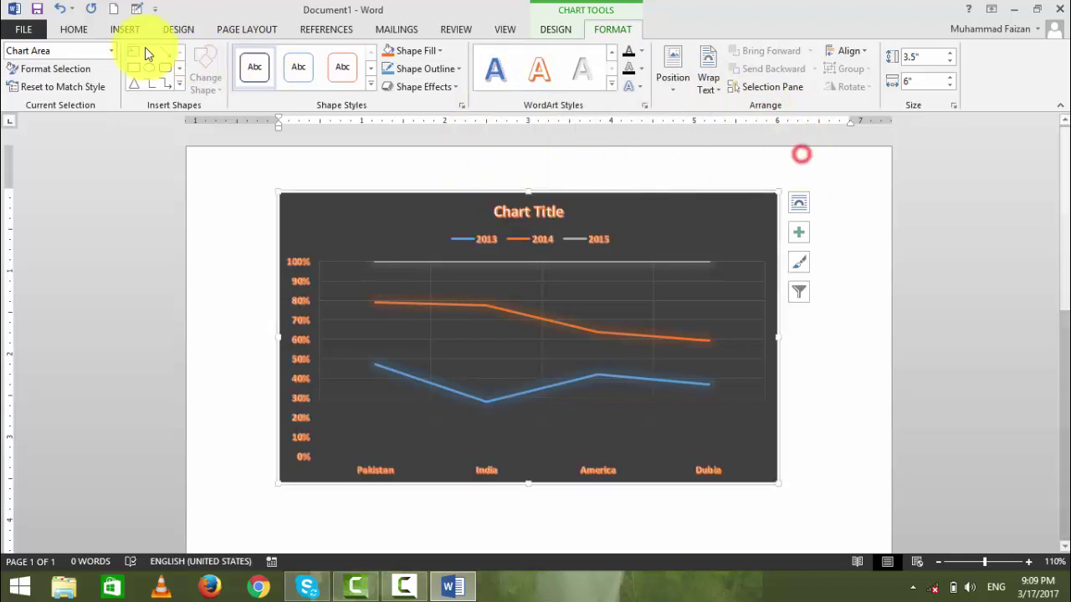
click(131, 32)
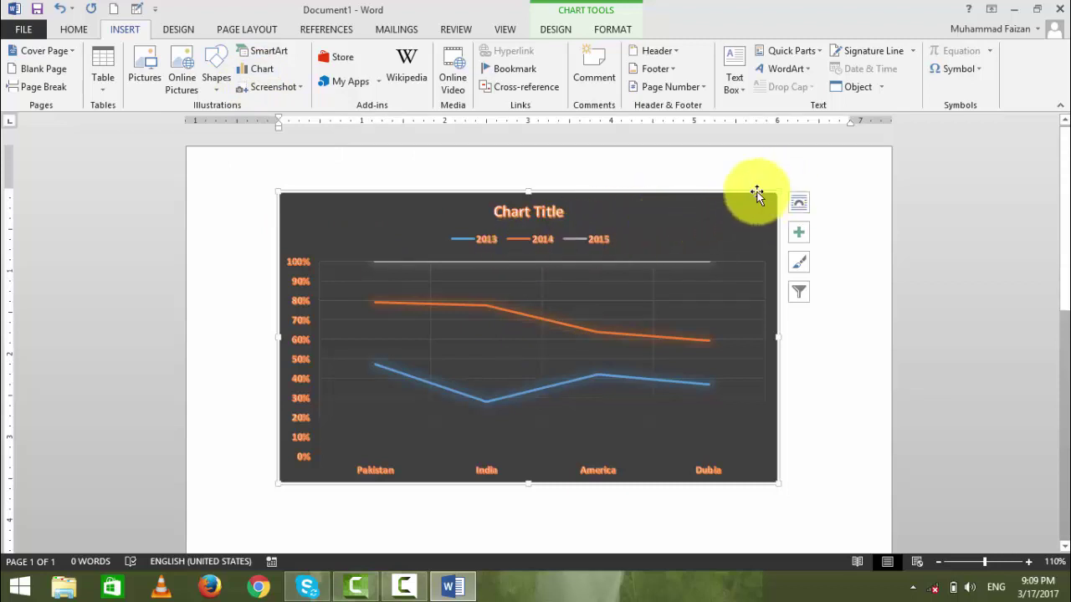
Delete the chart and briefly minimize Word to expose the desktop.
key(Delete)
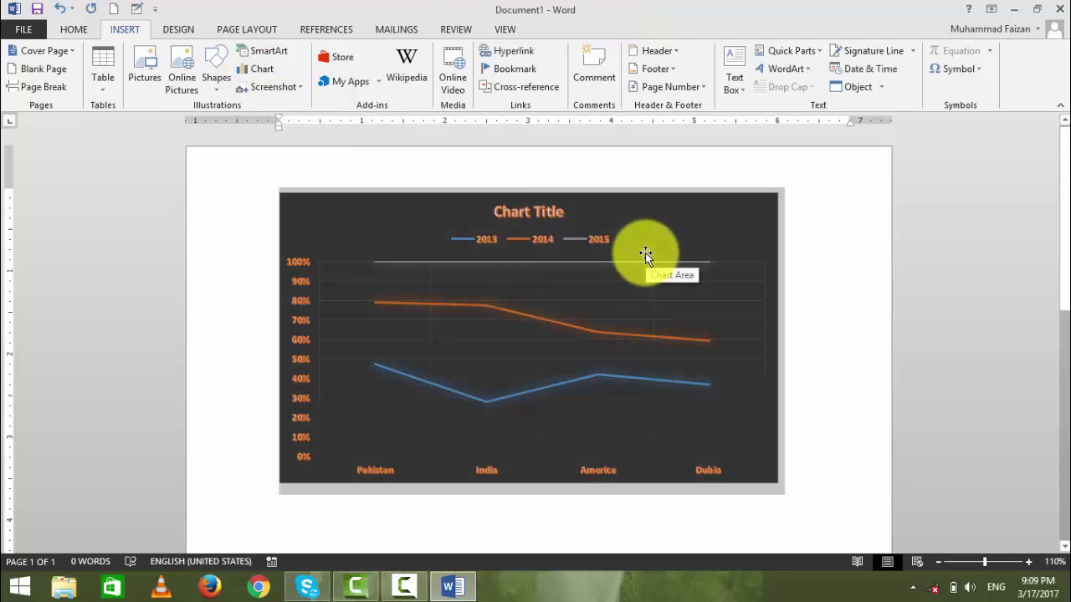
click(1011, 10)
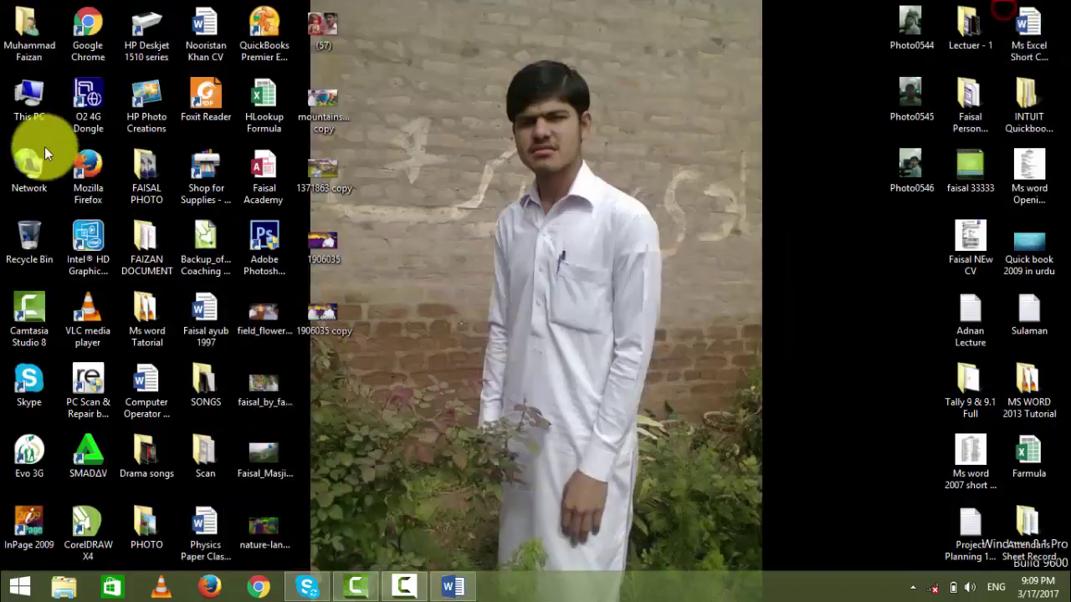
click(452, 586)
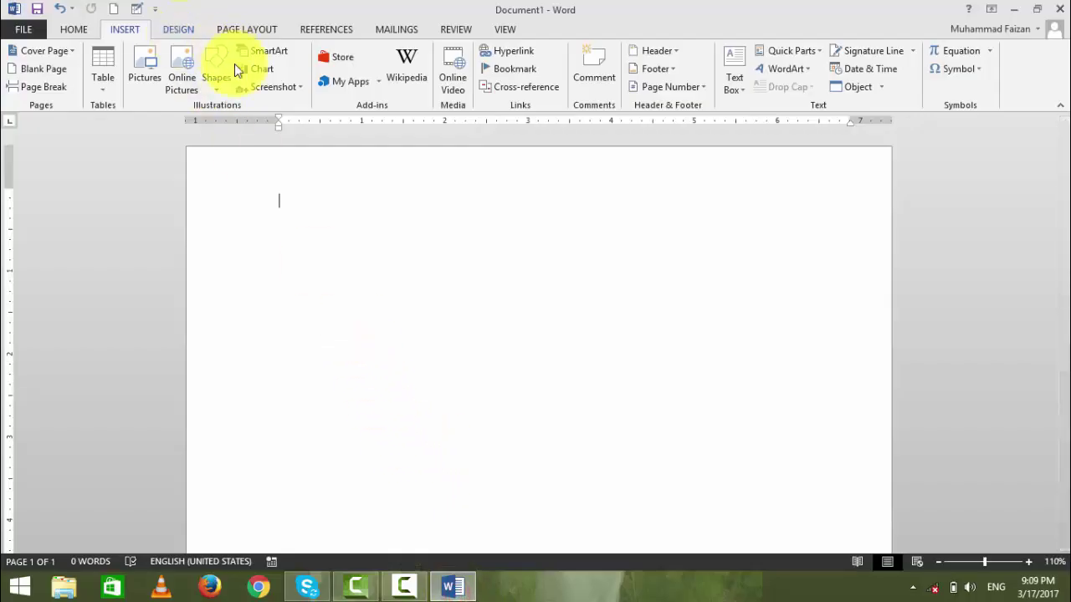
Insert a screen clipping of the entire desktop, then delete the inserted picture.
click(289, 88)
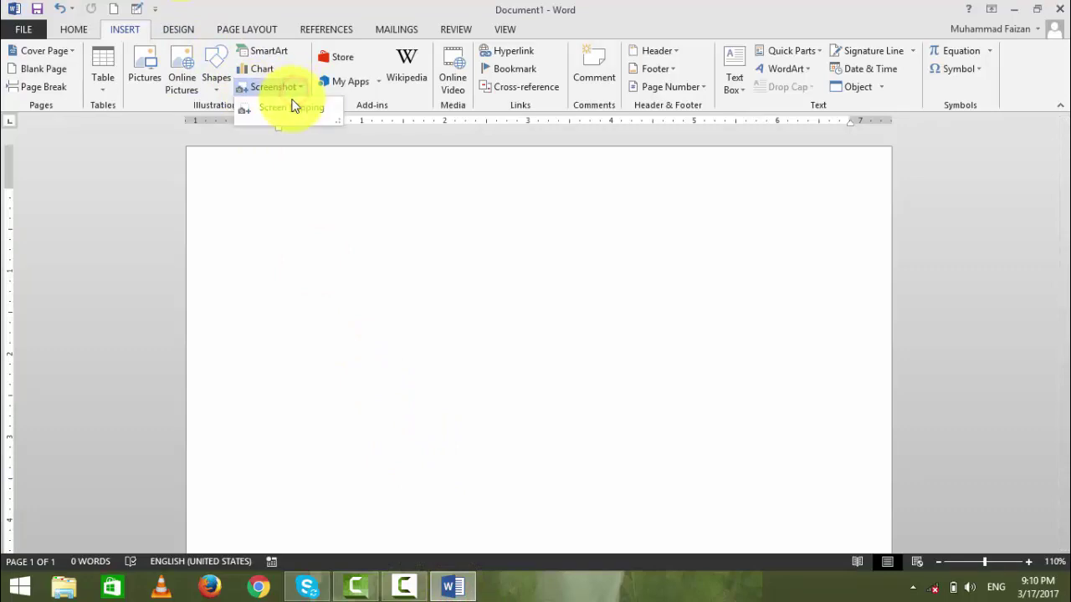
click(291, 109)
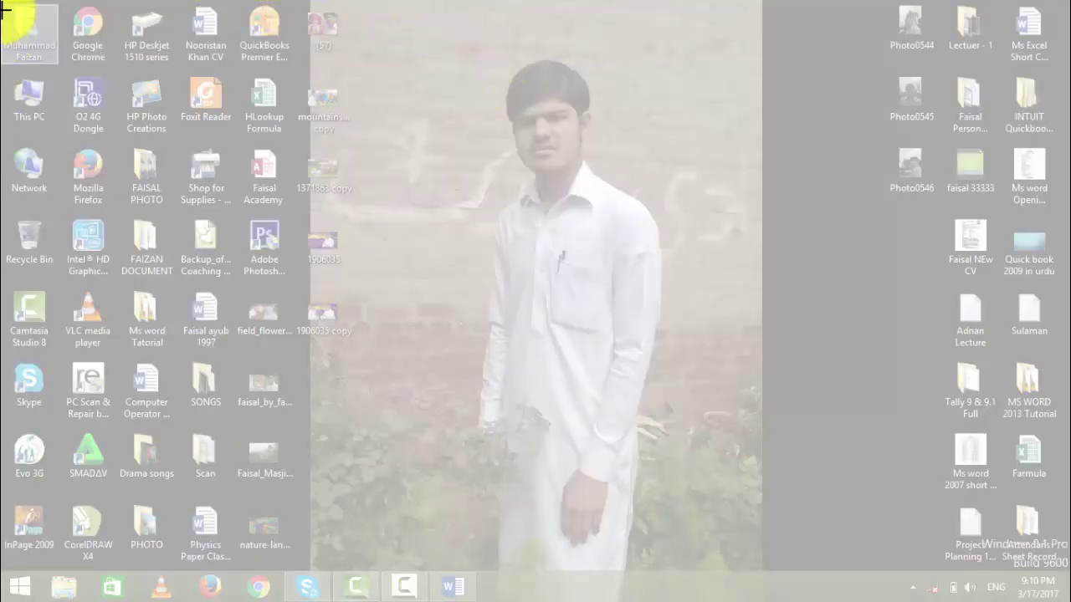
drag(15, 10, 1061, 587)
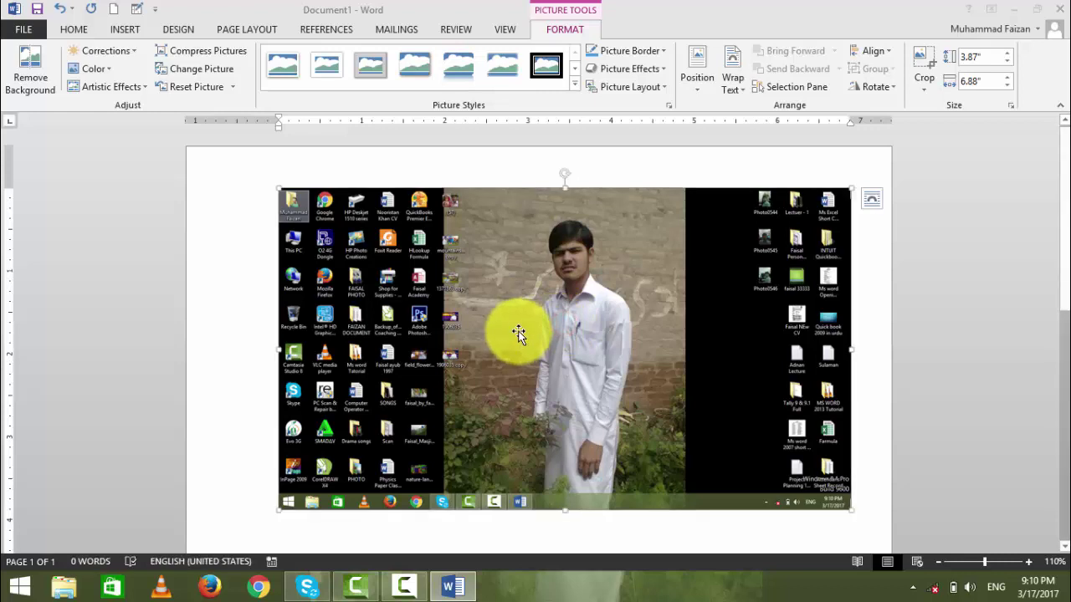
key(Delete)
Launch Excel with the 'excel' Run command and fill B2:H18 of a blank workbook with one name.
key(super+r)
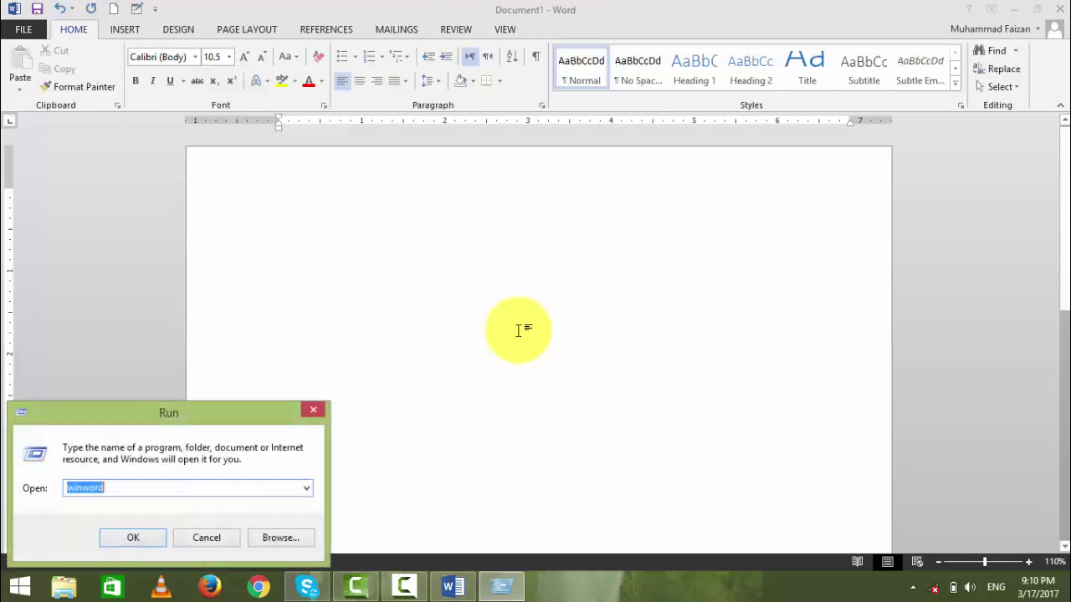
text(excel)
key(Return)
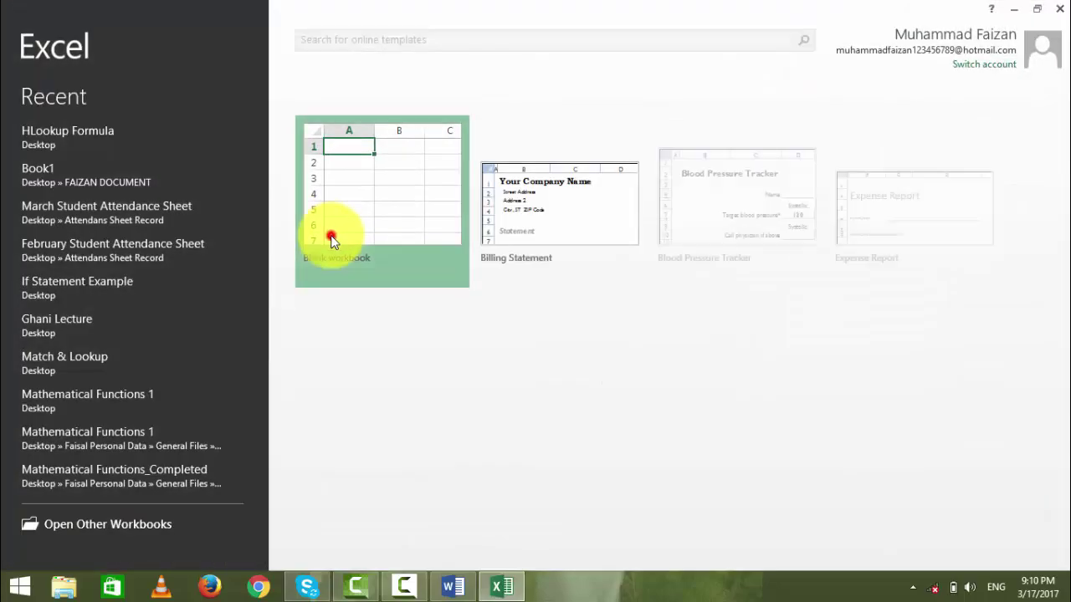
click(331, 236)
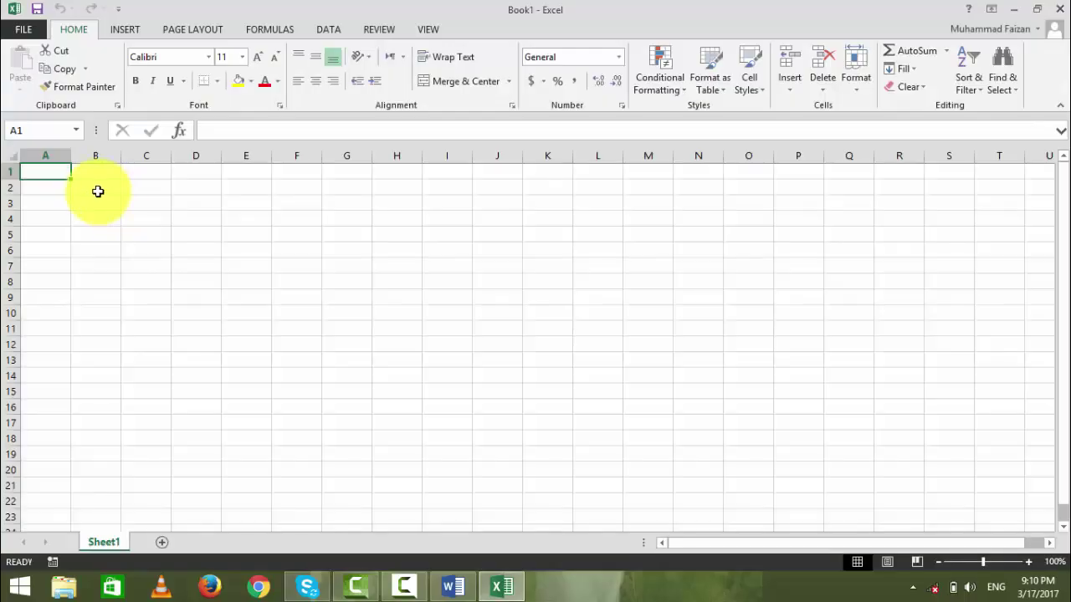
drag(96, 181, 375, 436)
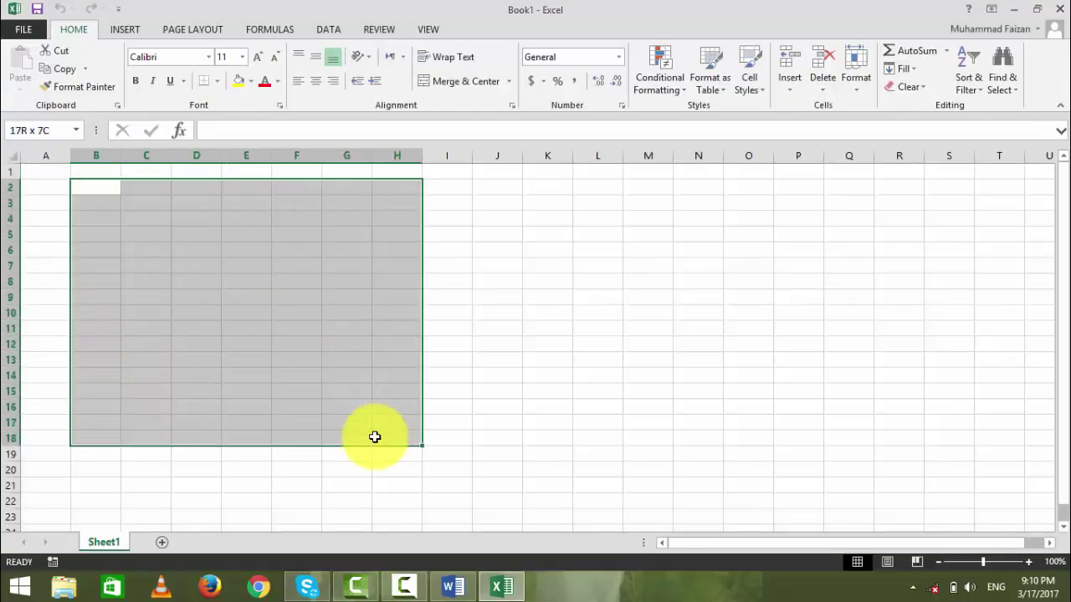
text(Faial)
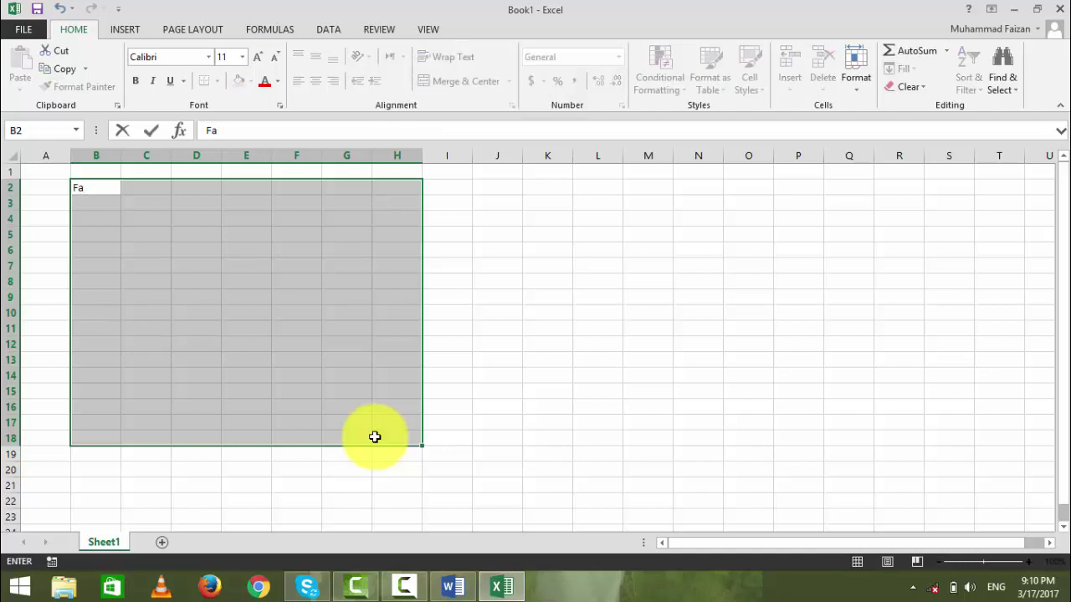
key(ctrl+Return)
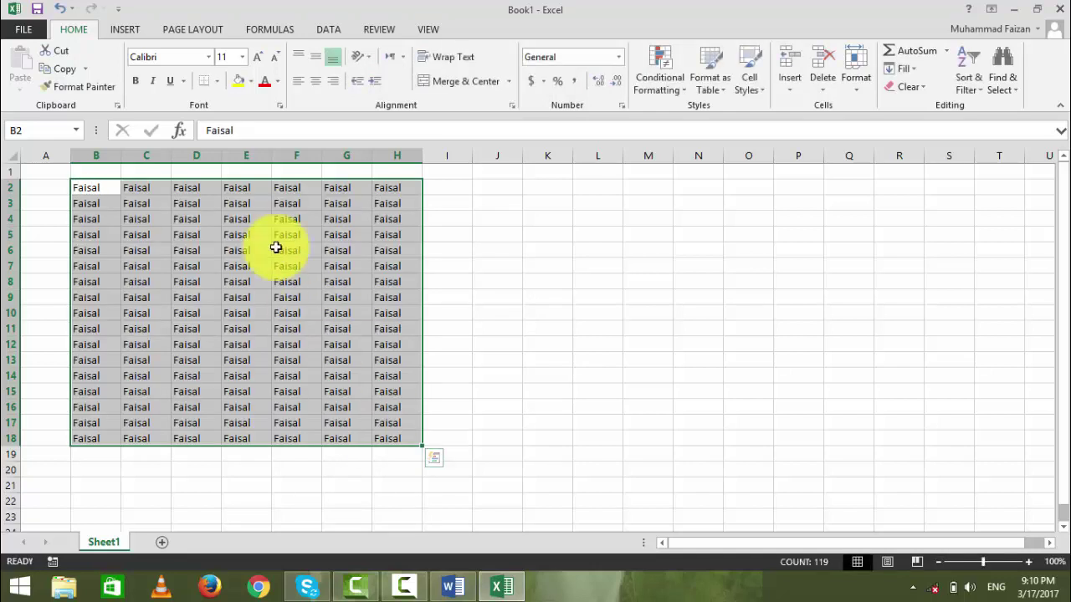
Give B2:H18 all borders, a yellow fill and red font colour, then return to Word.
click(216, 81)
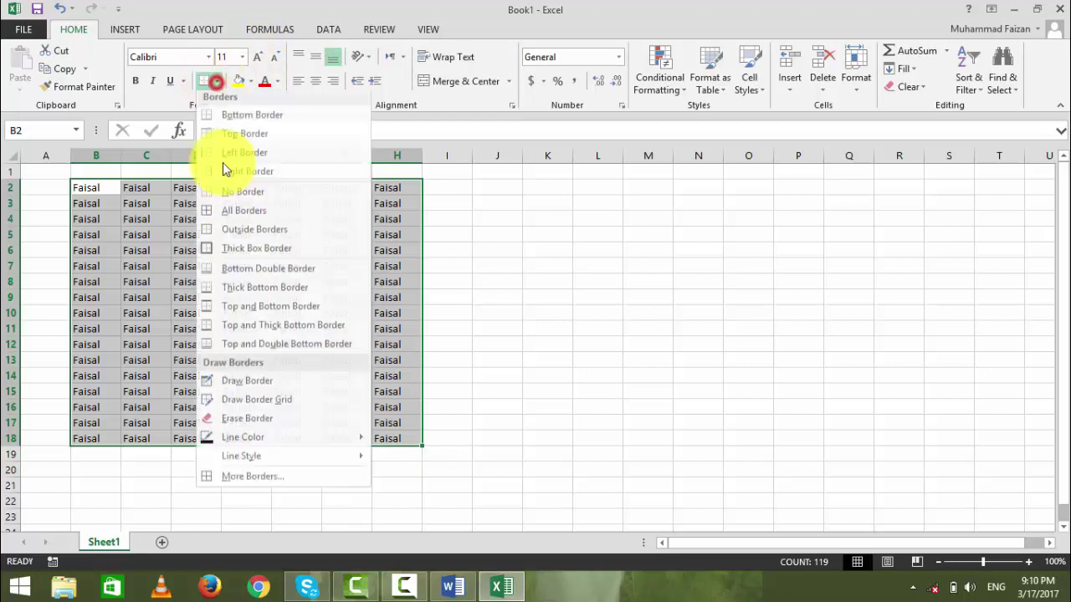
click(234, 229)
click(220, 81)
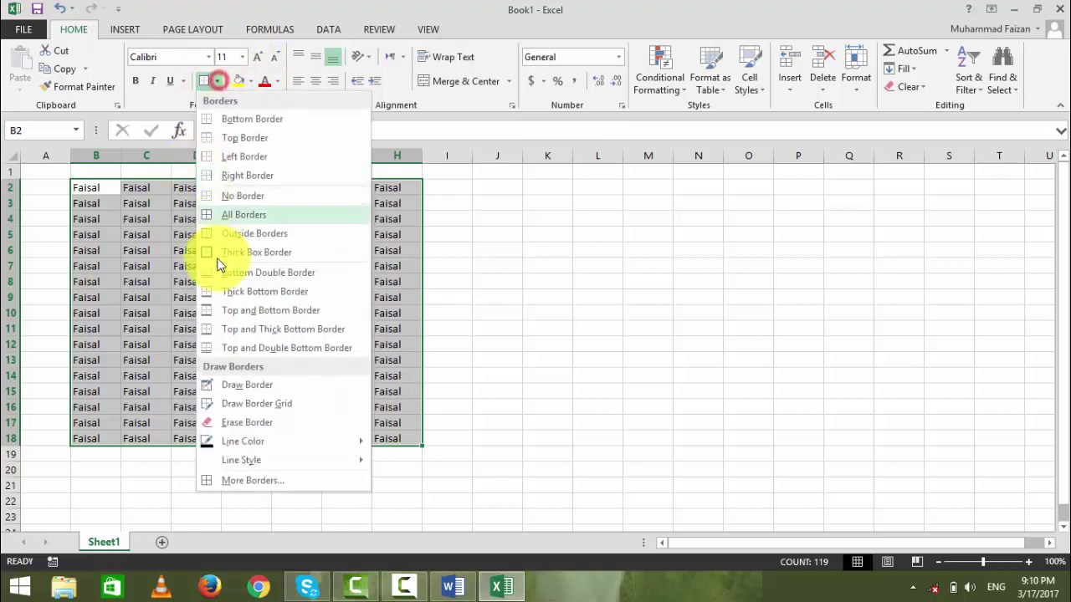
click(232, 212)
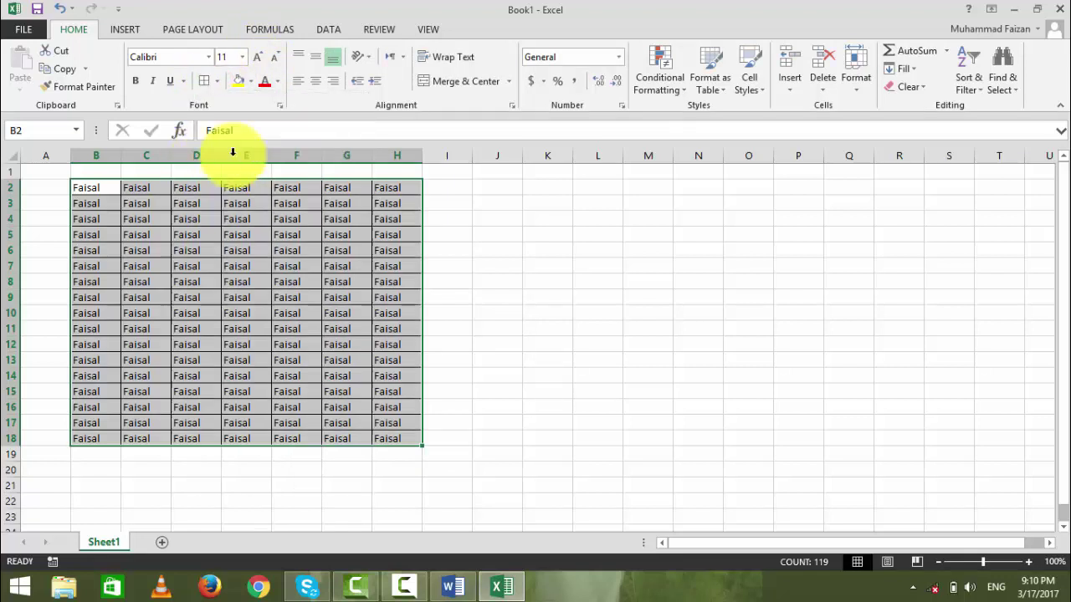
click(240, 83)
click(259, 79)
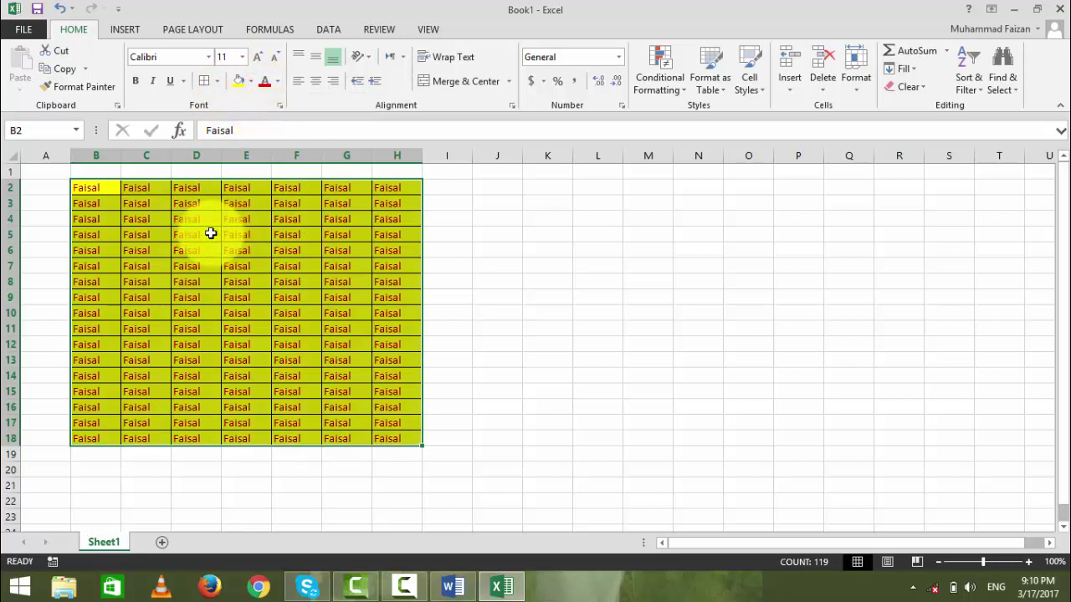
click(438, 589)
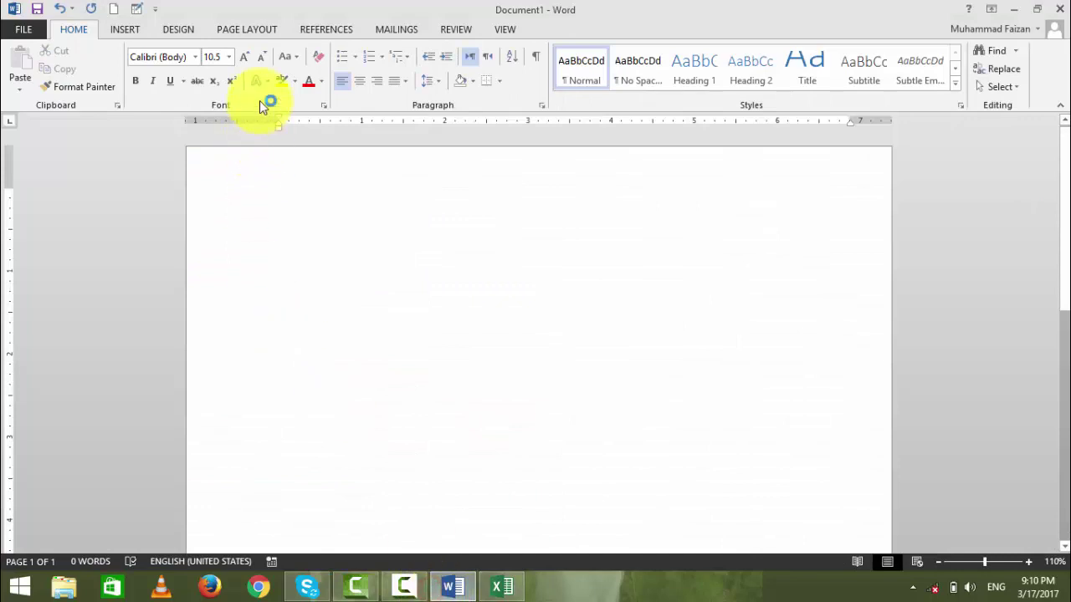
Insert a screenshot of the Excel window showing the yellow, red-text B2:H18 block.
click(121, 30)
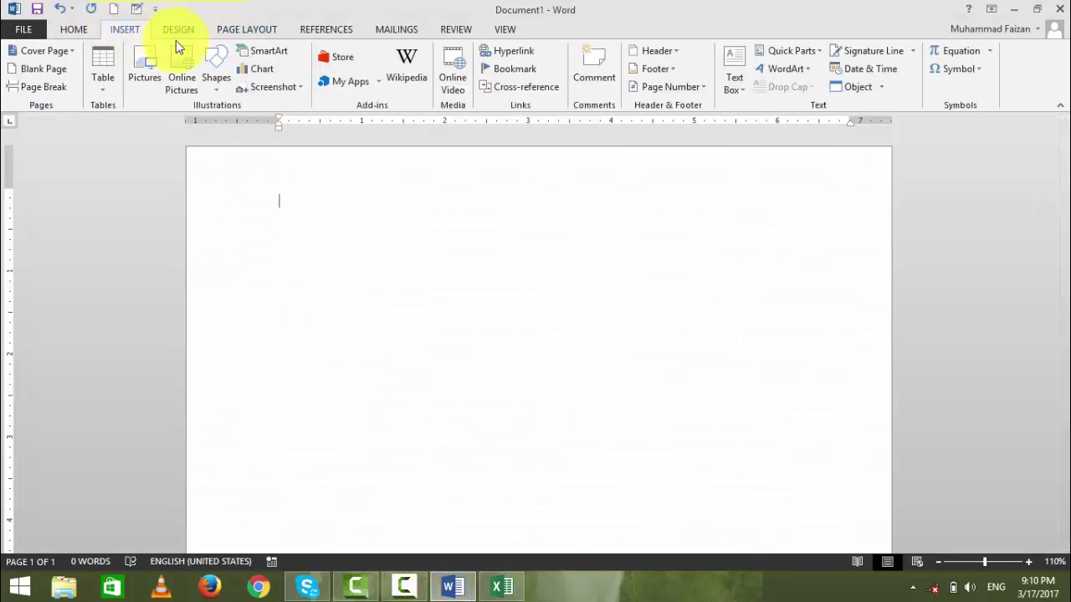
click(302, 87)
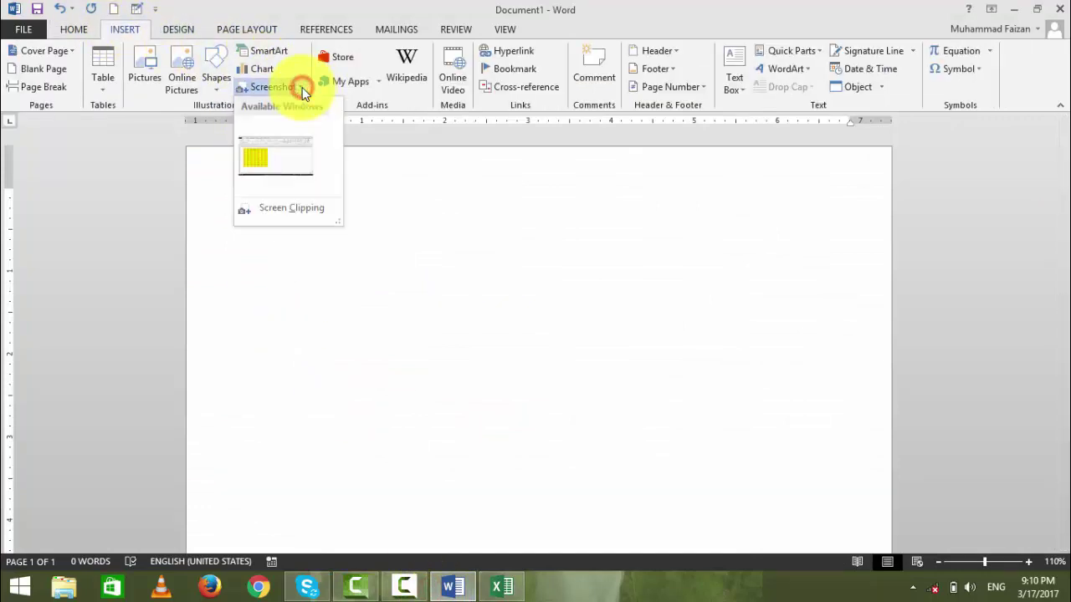
click(265, 167)
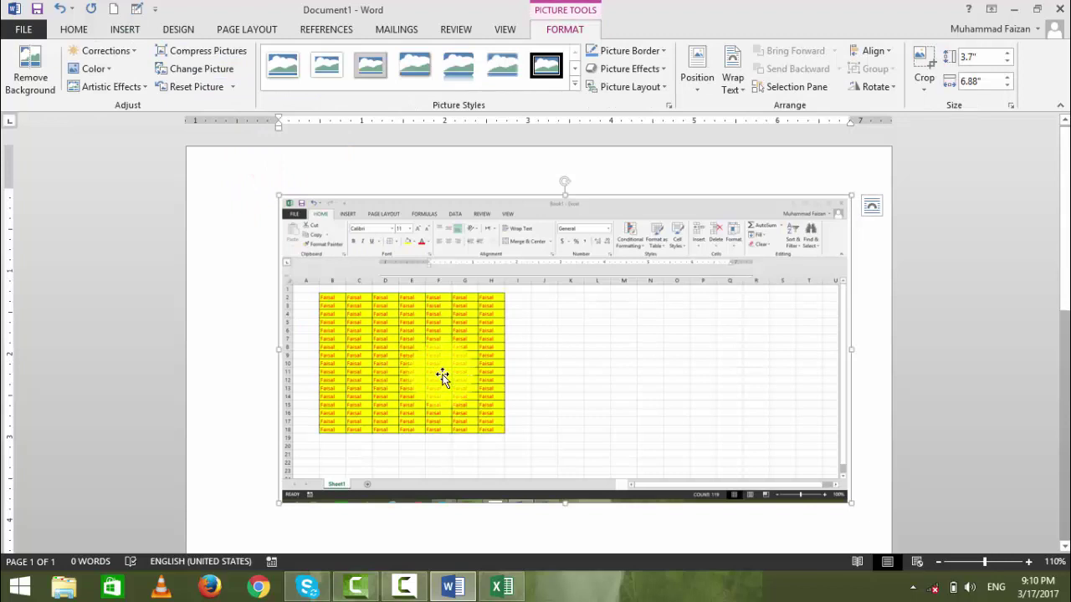